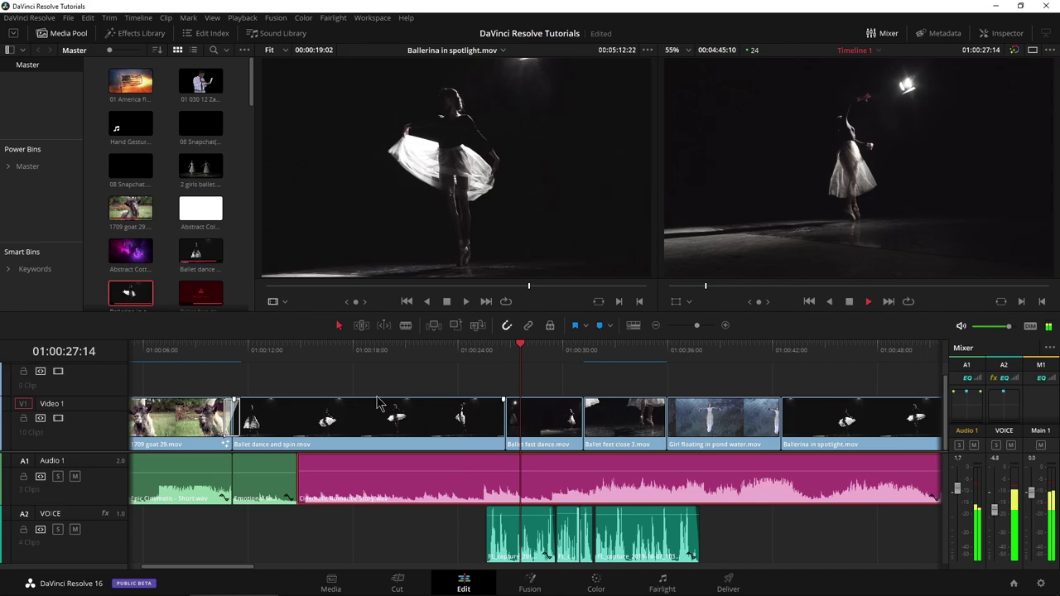
Preview the edit and drag the divider up to enlarge the timeline area
{"action": "key", "text": "space"}
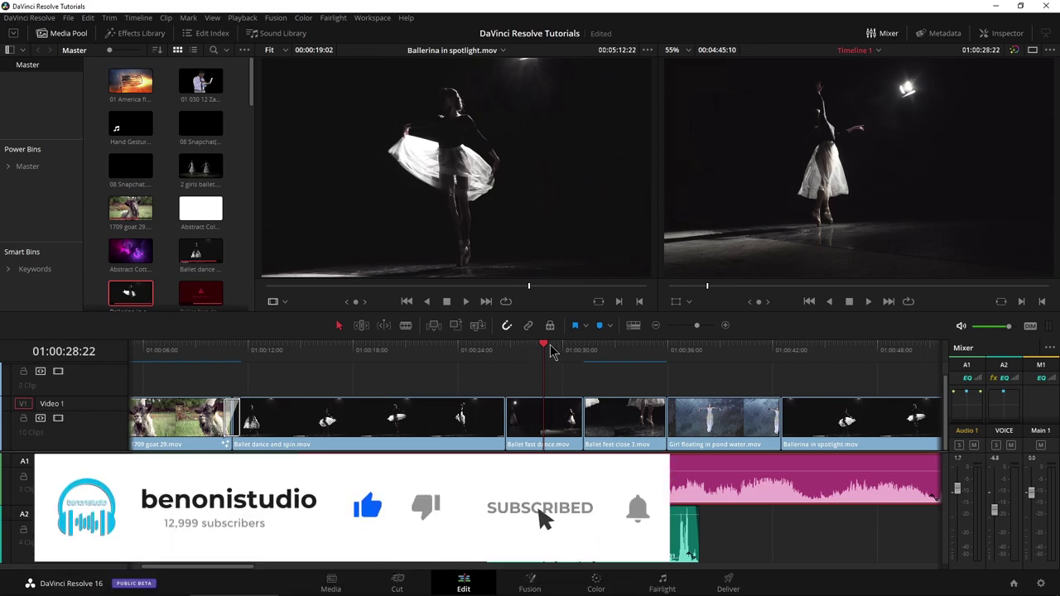
{"action": "key", "text": "space"}
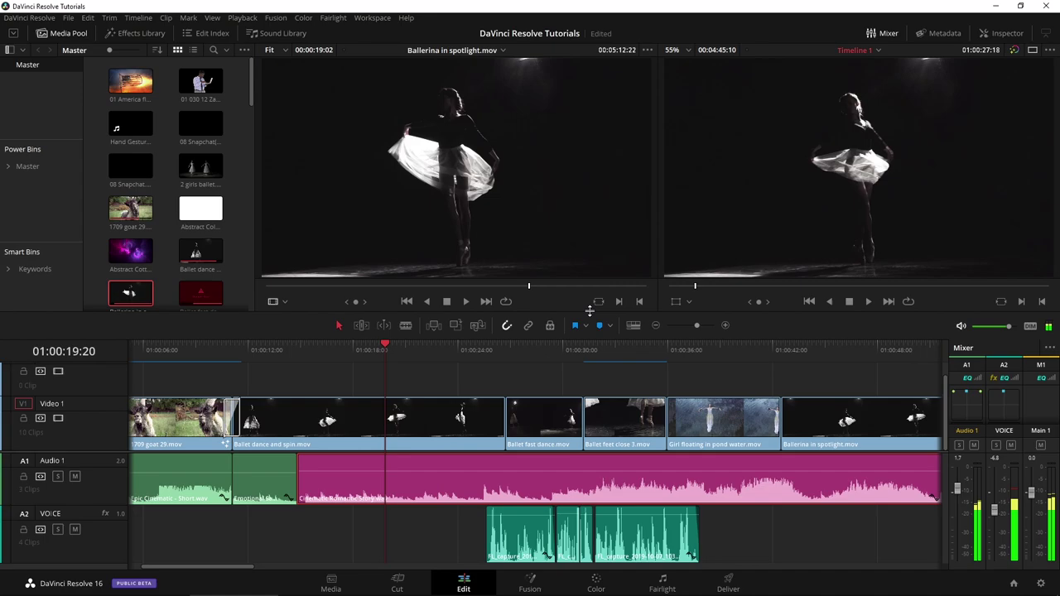
{"action": "left_click_drag", "start_coordinate": [586, 313], "coordinate": [573, 285]}
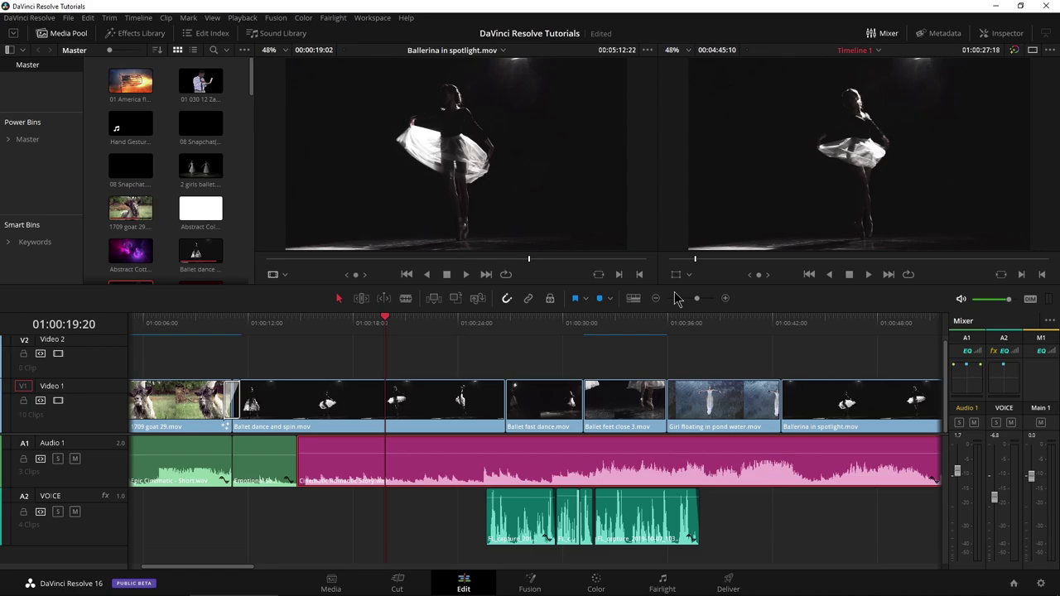
Make clip audio waveforms fill the clip height, then switch to the Fairlight page
{"action": "left_click", "coordinate": [633, 299]}
{"action": "left_click", "coordinate": [667, 343]}
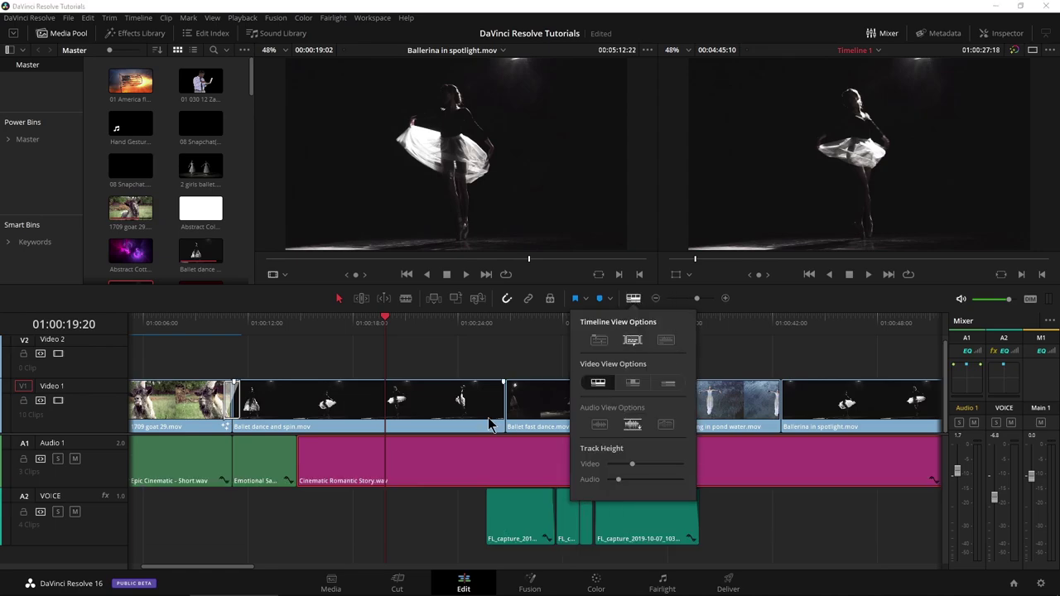
{"action": "left_click", "coordinate": [633, 298]}
{"action": "left_click", "coordinate": [633, 298]}
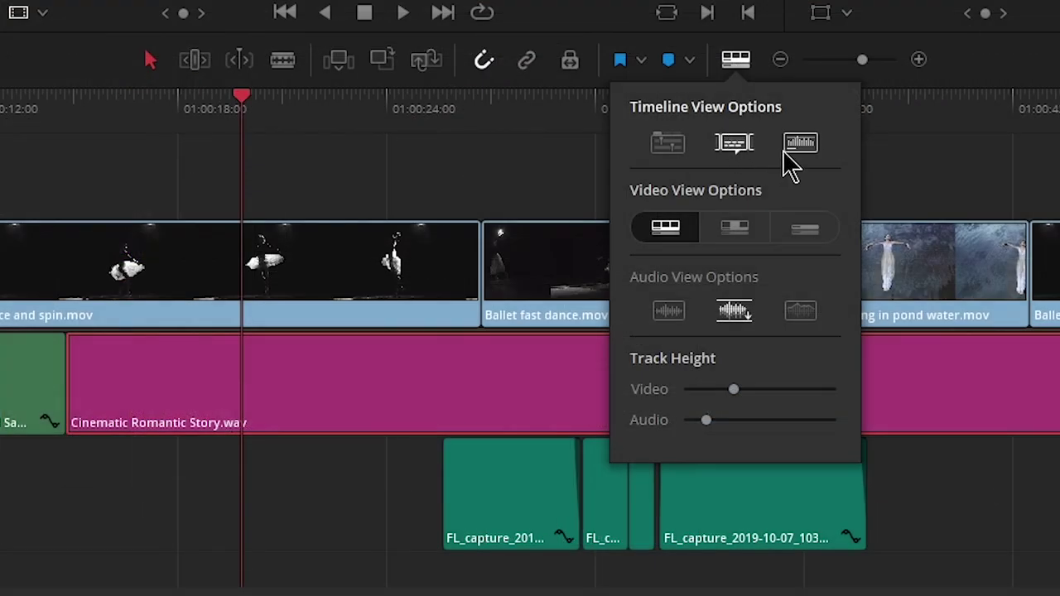
{"action": "left_click", "coordinate": [792, 147]}
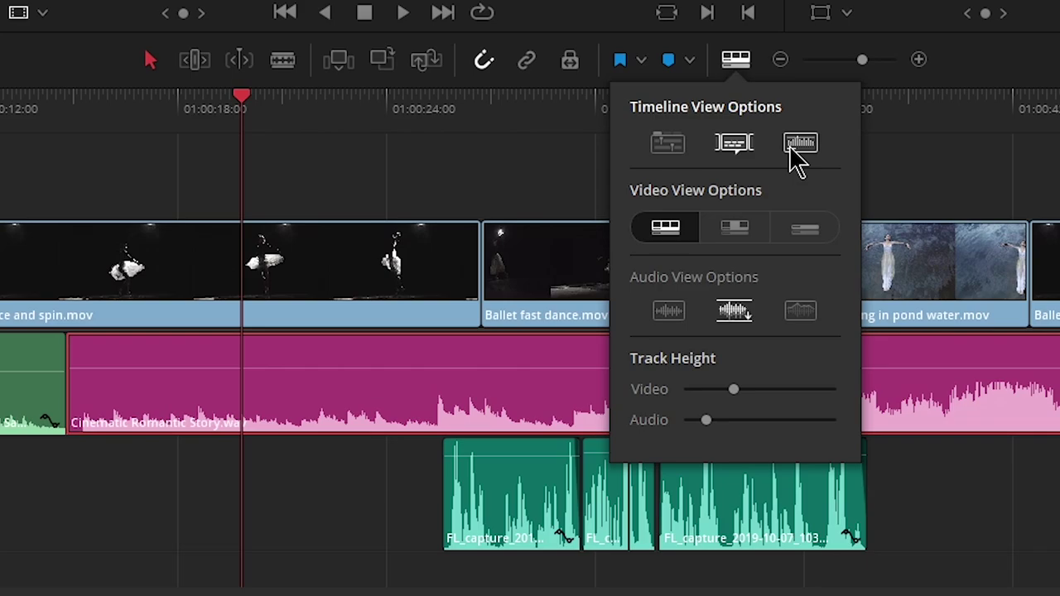
{"action": "left_click", "coordinate": [673, 320]}
{"action": "left_click", "coordinate": [721, 313]}
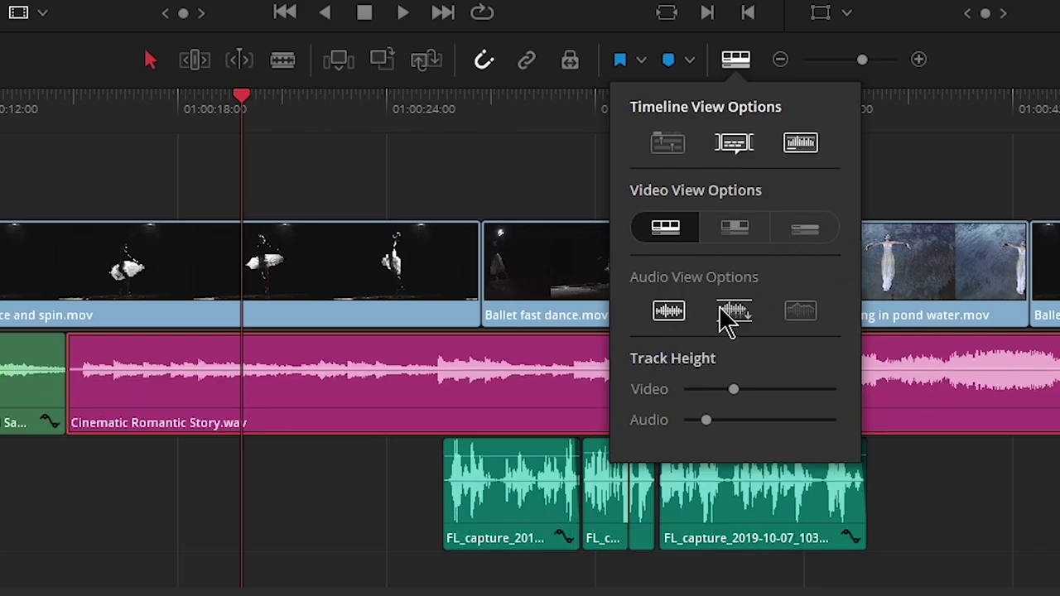
{"action": "left_click", "coordinate": [673, 317]}
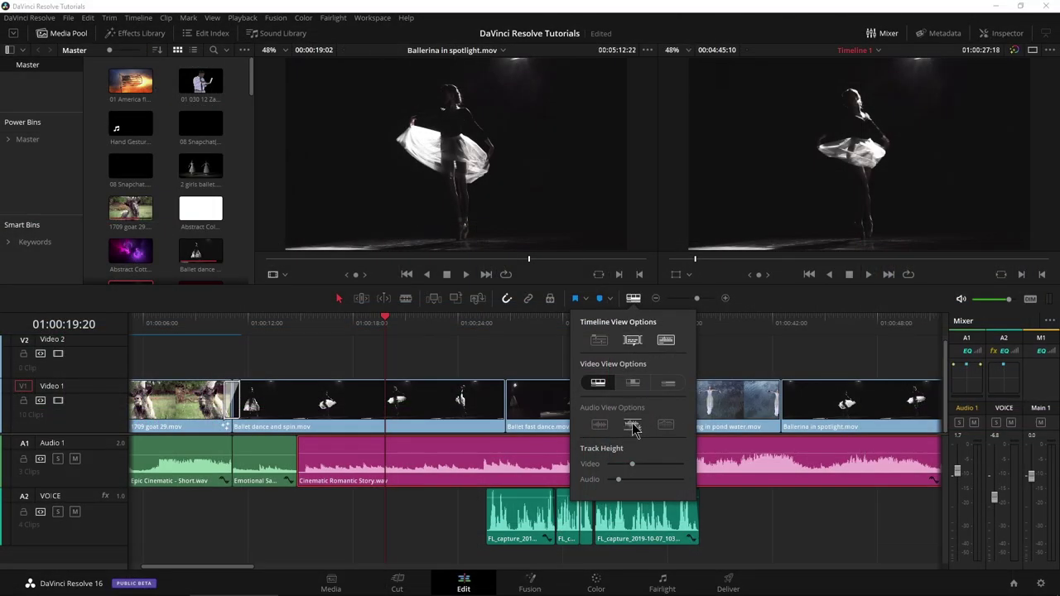
{"action": "left_click", "coordinate": [633, 427]}
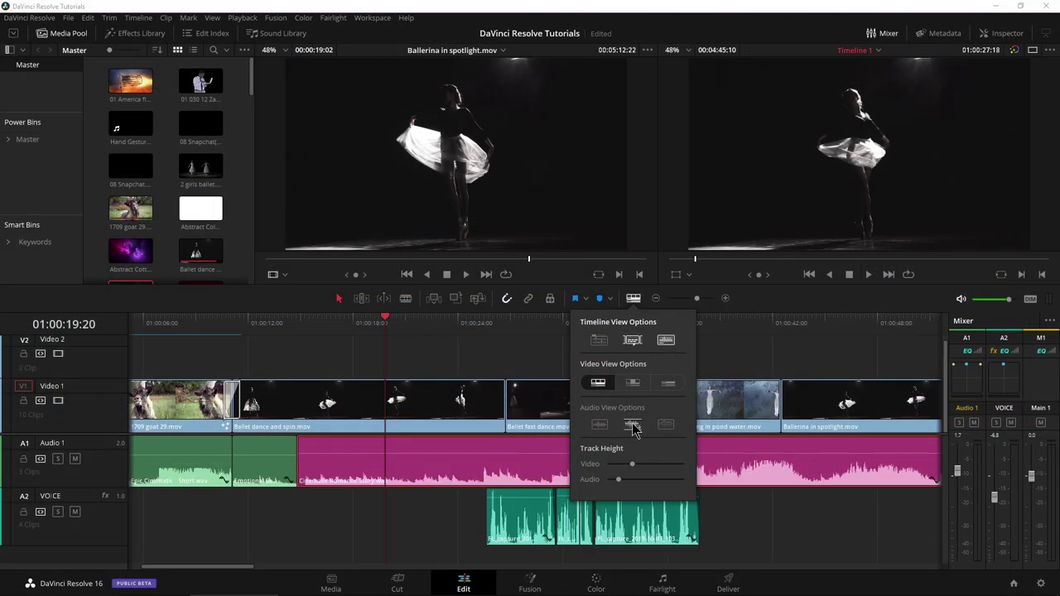
{"action": "left_click", "coordinate": [631, 300]}
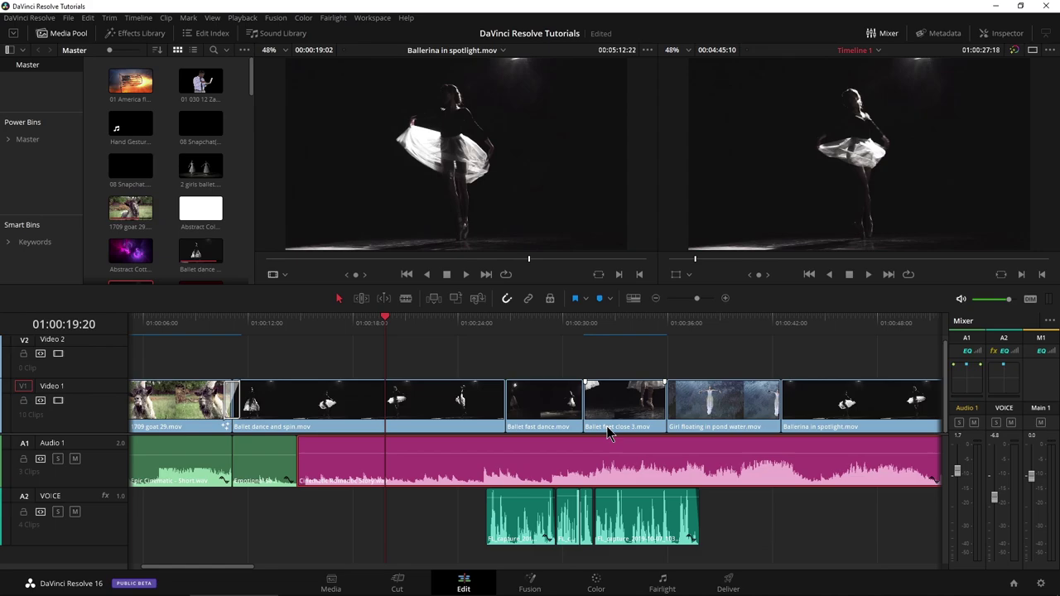
{"action": "left_click", "coordinate": [662, 584]}
Toggle Display Individual Audio Channels on, then off, for the Cinematic Romantic Story clip
{"action": "right_click", "coordinate": [419, 467]}
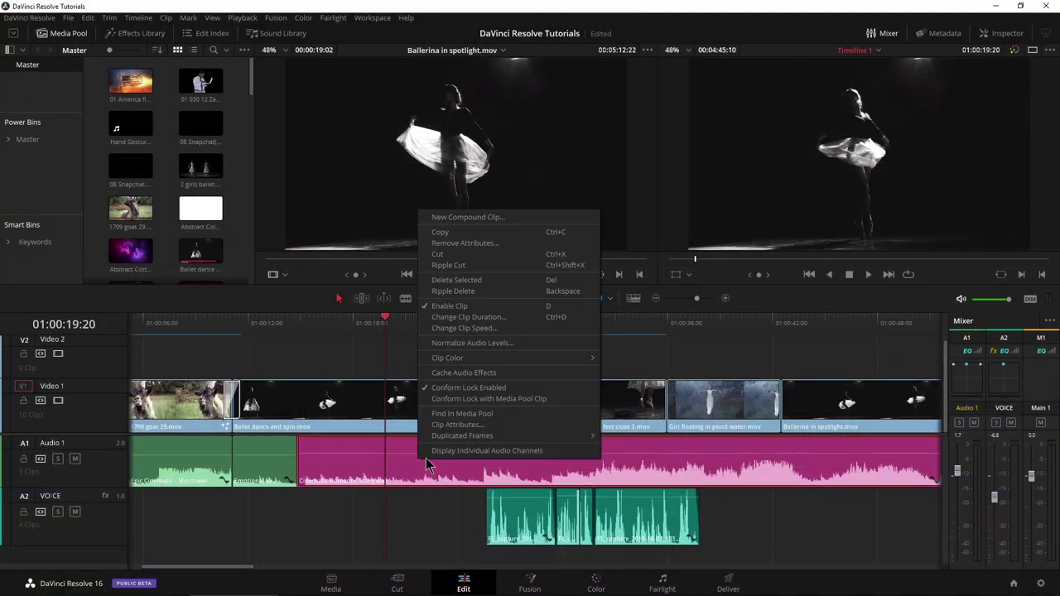
{"action": "left_click", "coordinate": [468, 453]}
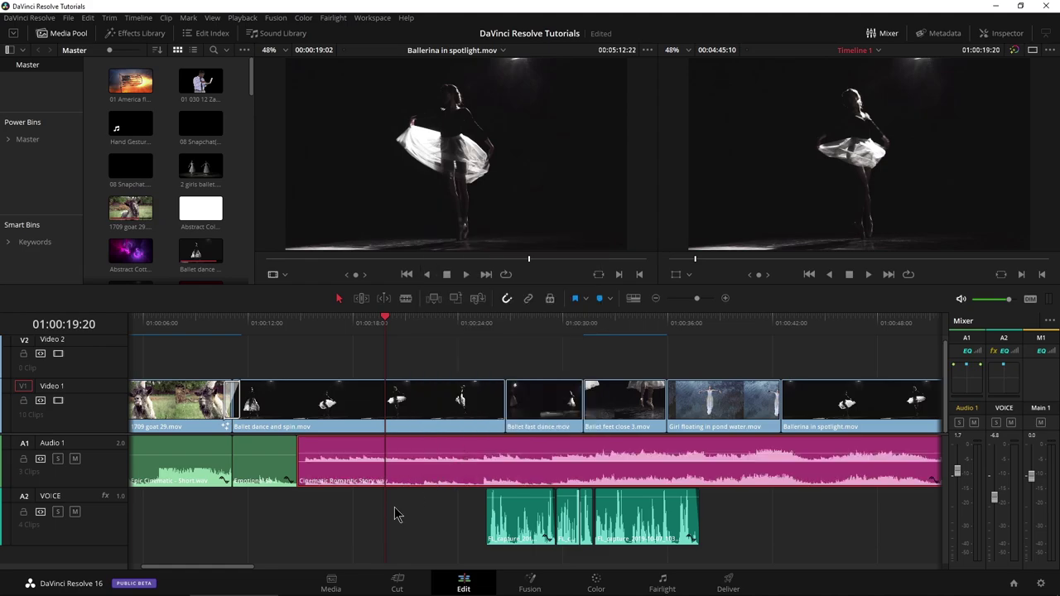
{"action": "right_click", "coordinate": [451, 476]}
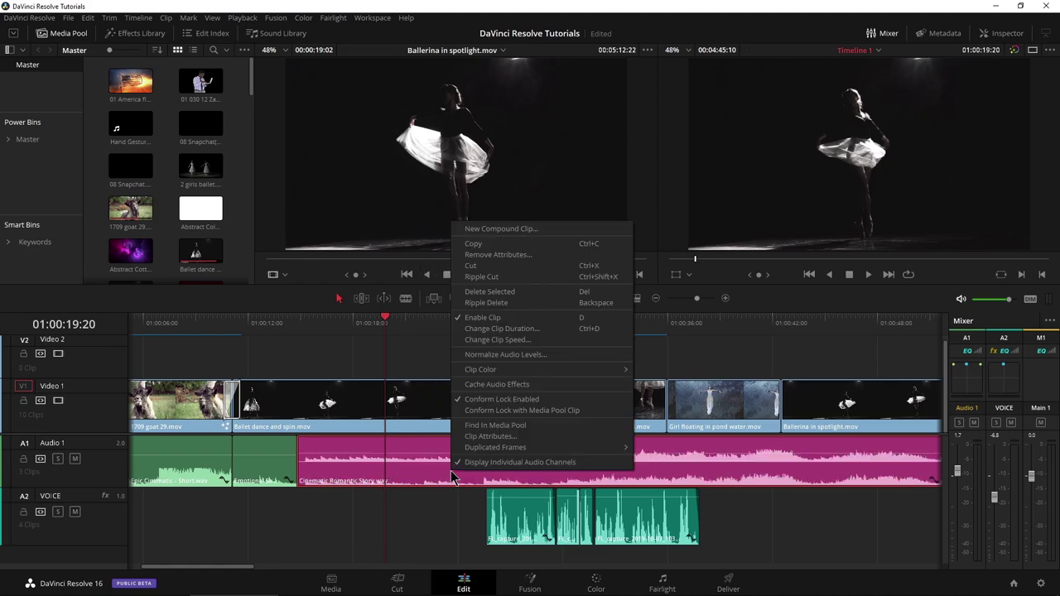
{"action": "left_click", "coordinate": [506, 462]}
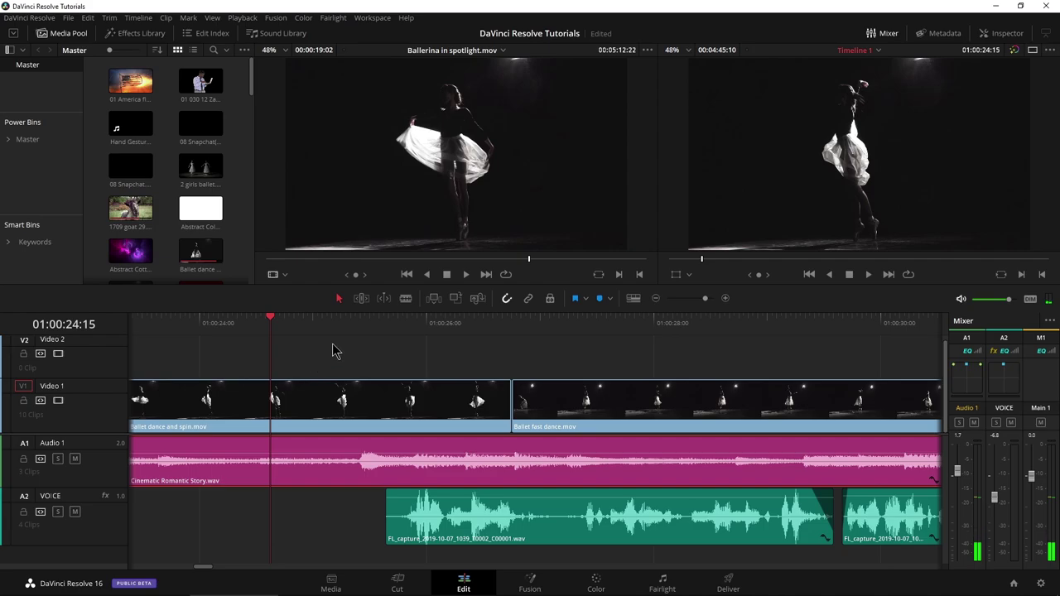
Play the music, then park the playhead at 01:00:24:15, just before the voiceover
{"action": "key", "text": "space"}
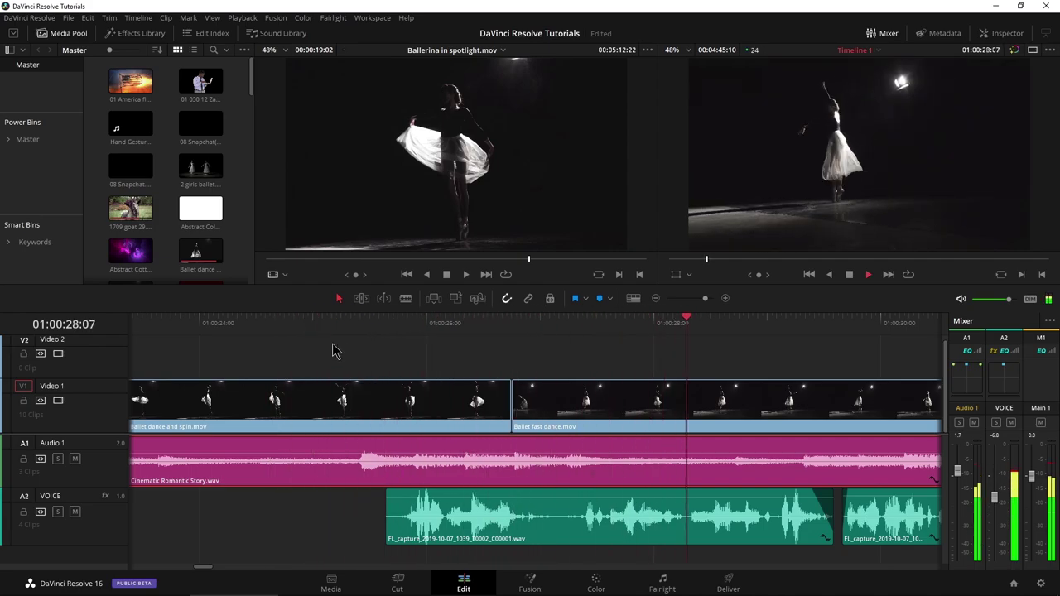
{"action": "key", "text": "space"}
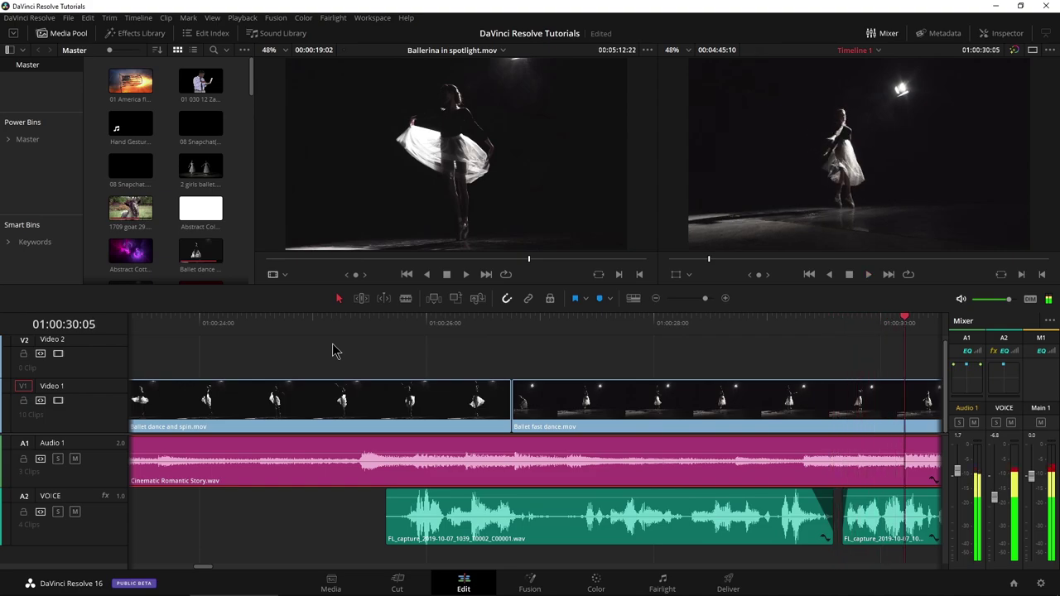
{"action": "left_click_drag", "start_coordinate": [587, 324], "coordinate": [273, 332]}
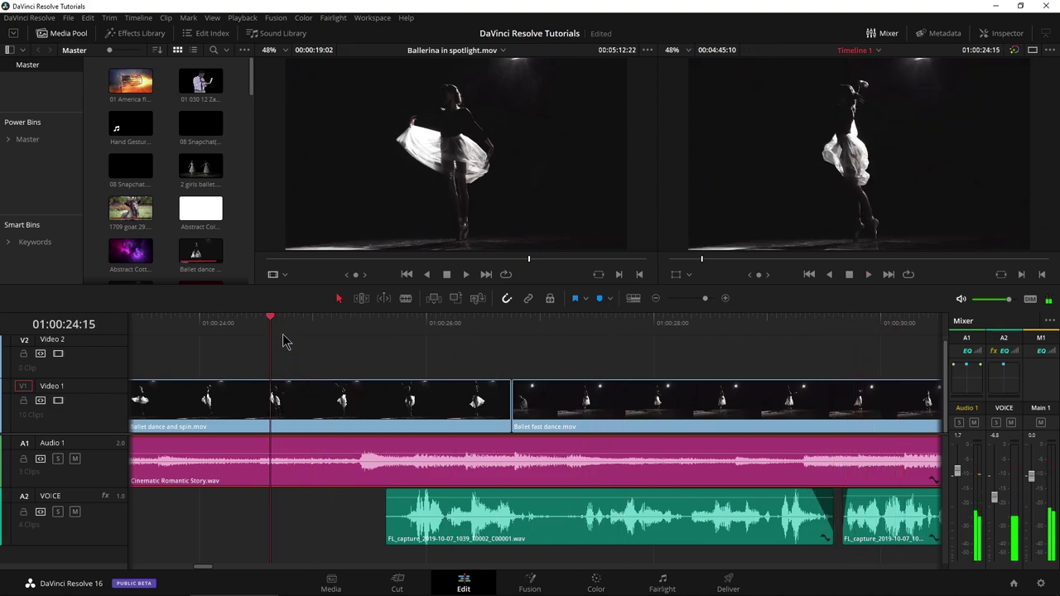
{"action": "left_click", "coordinate": [276, 324]}
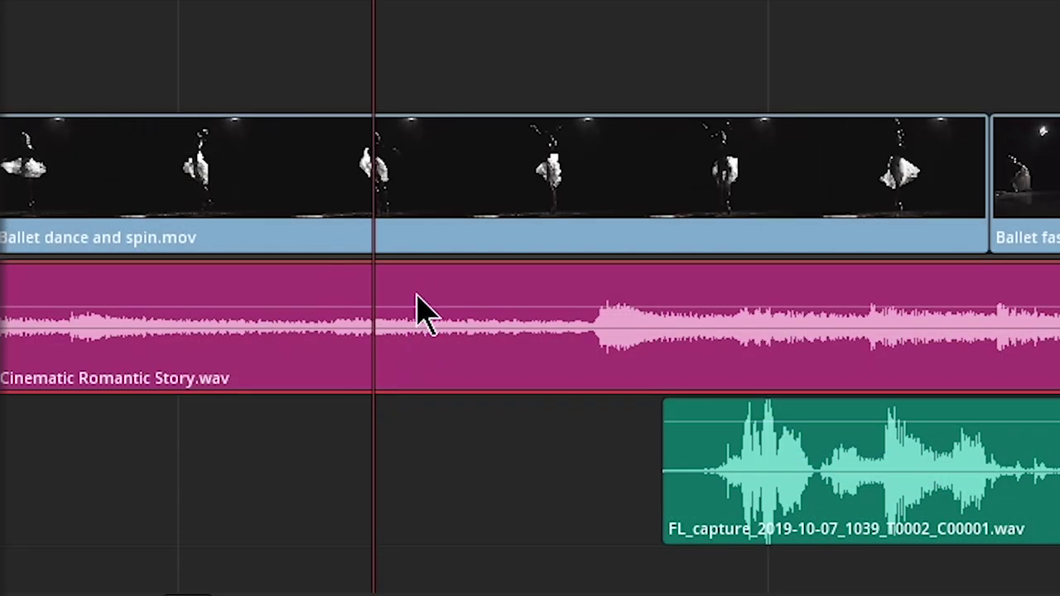
Add volume keyframes, lower the music to -5.40, and check it in the Inspector
{"action": "key", "text": "alt"}
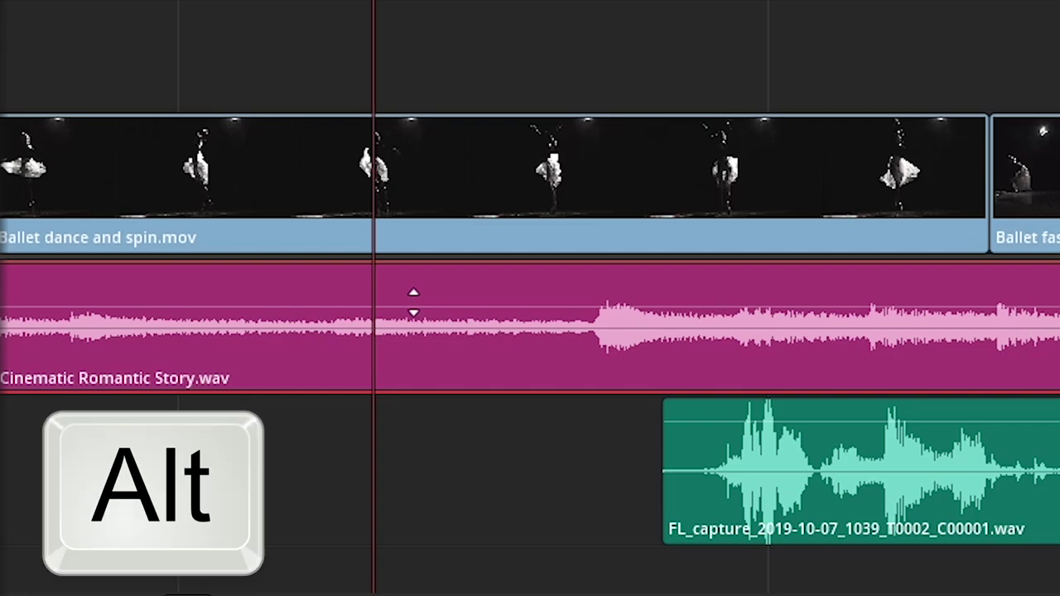
{"action": "left_click", "coordinate": [413, 306], "text": "alt"}
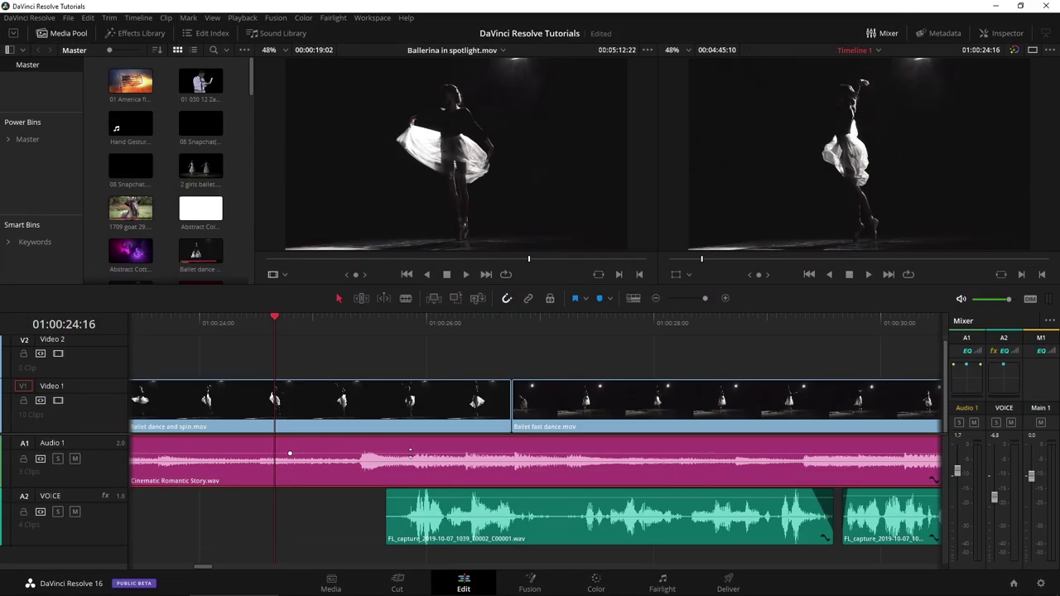
{"action": "mouse_move", "coordinate": [409, 453]}
{"action": "left_mouse_down"}
{"action": "mouse_move", "coordinate": [408, 478]}
{"action": "mouse_move", "coordinate": [408, 454]}
{"action": "left_mouse_up"}
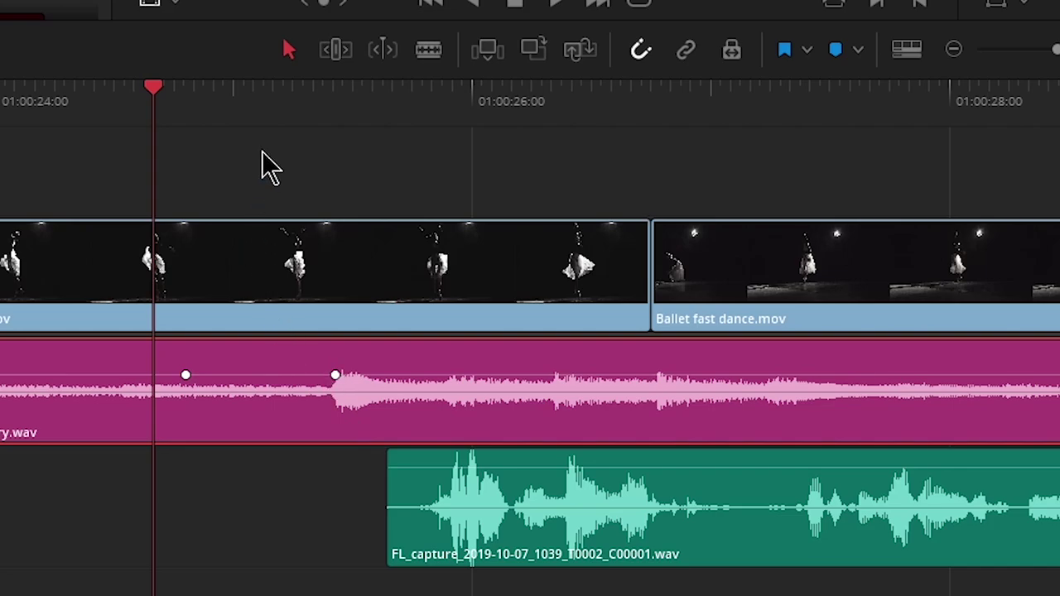
{"action": "left_click_drag", "start_coordinate": [322, 110], "coordinate": [332, 110]}
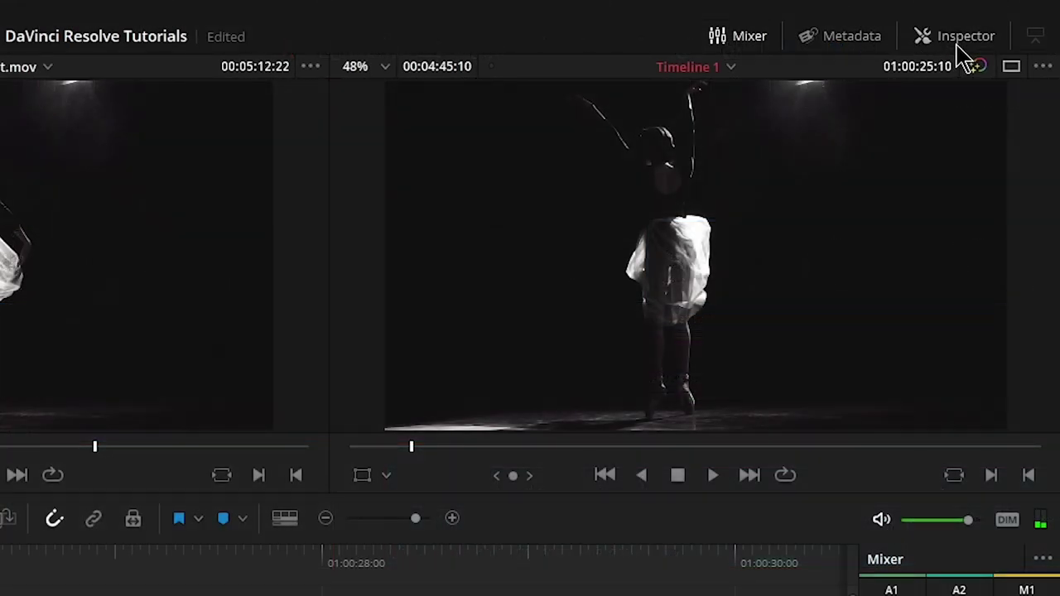
{"action": "left_click", "coordinate": [959, 43]}
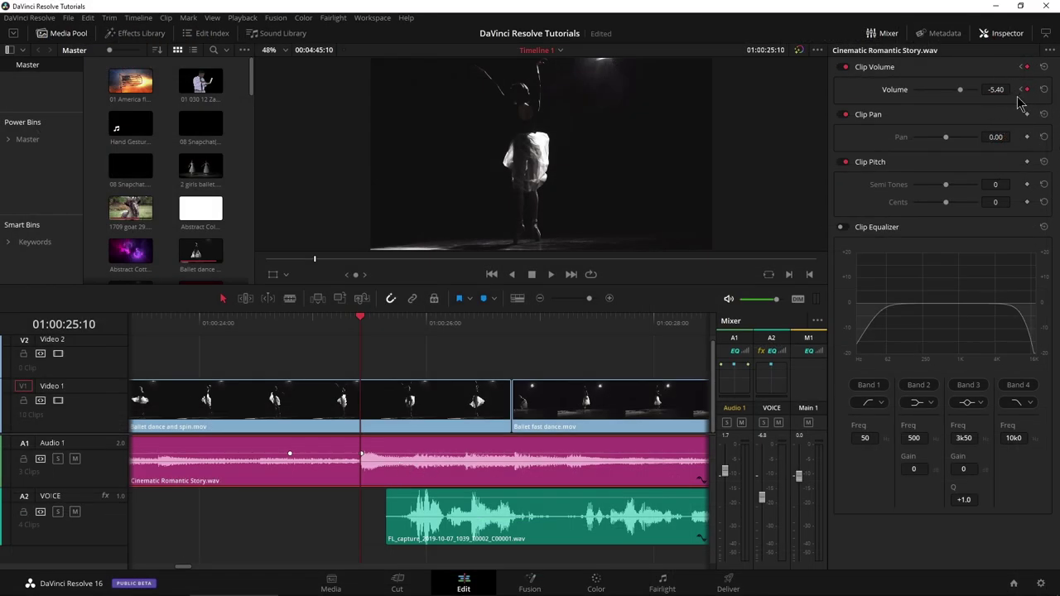
Park the playhead at 01:00:27:11 and close the Inspector panel
{"action": "scroll", "coordinate": [385, 433], "scroll_direction": "right", "scroll_amount": 5}
{"action": "left_click_drag", "start_coordinate": [352, 325], "coordinate": [390, 328]}
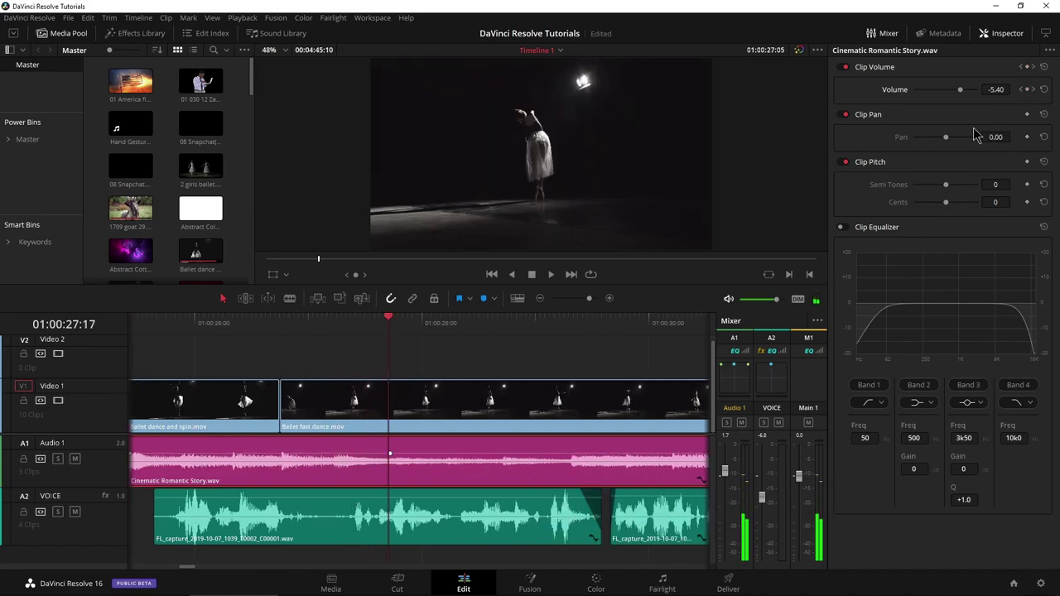
{"action": "left_click_drag", "start_coordinate": [392, 325], "coordinate": [361, 325]}
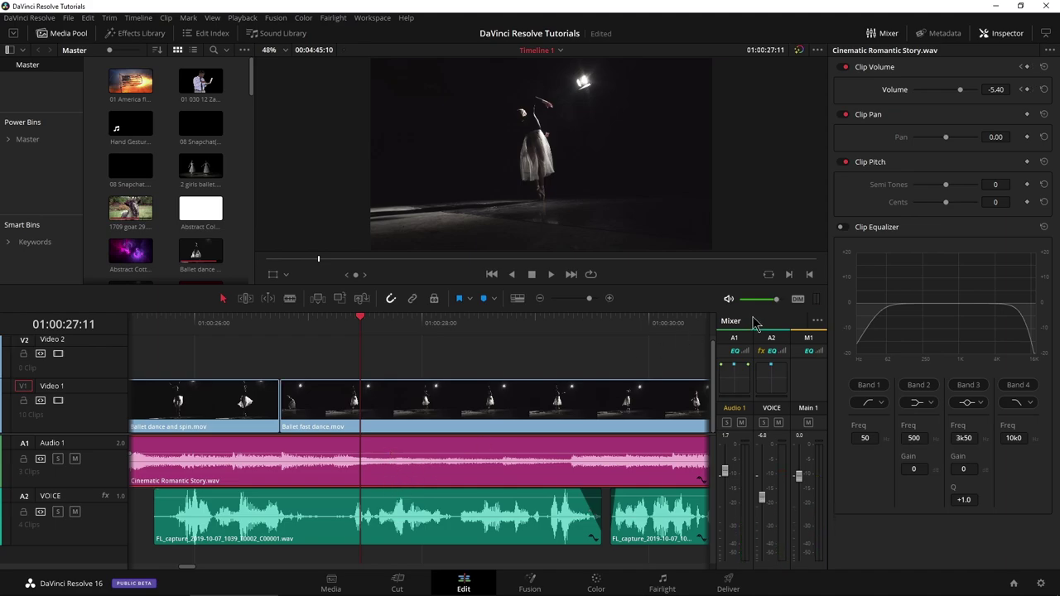
{"action": "left_click", "coordinate": [1007, 33]}
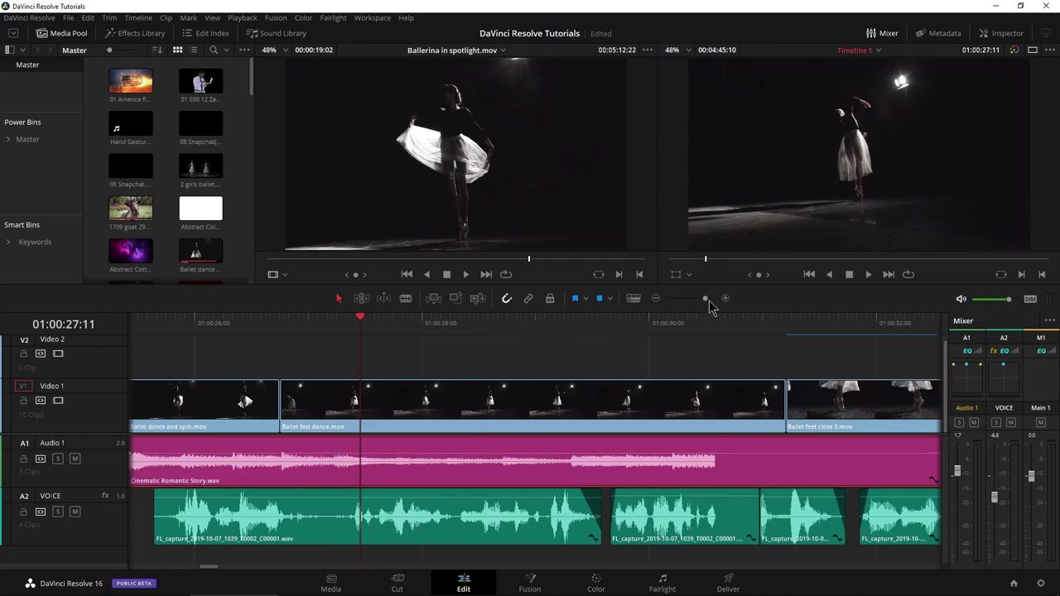
Zoom out, place the playhead near the floating-in-water clip, and select the music clip
{"action": "left_click_drag", "start_coordinate": [705, 300], "coordinate": [701, 299]}
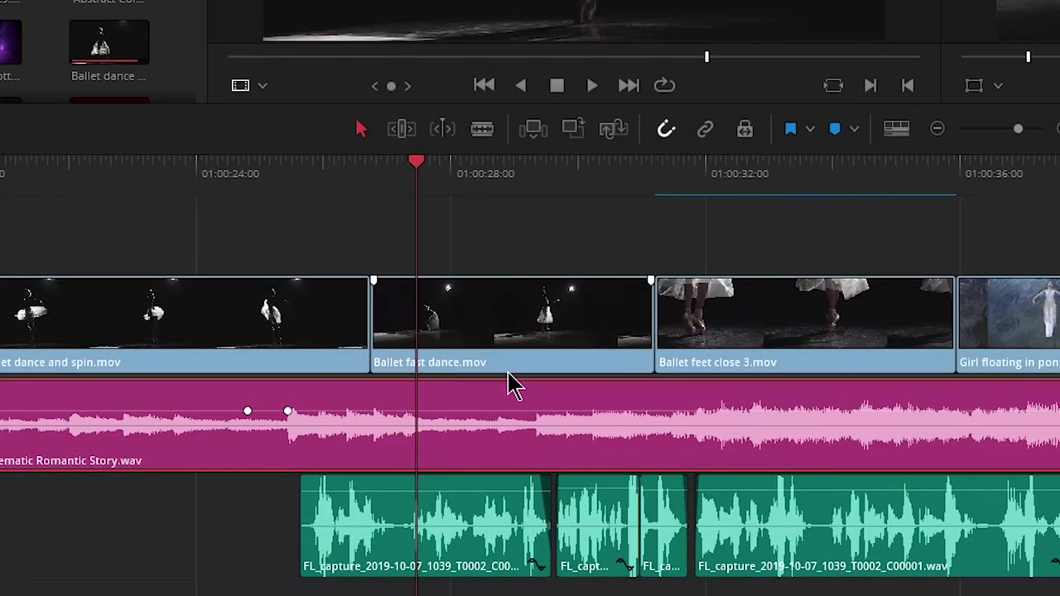
{"action": "scroll", "coordinate": [512, 386], "scroll_direction": "right", "scroll_amount": 5}
{"action": "scroll", "coordinate": [512, 385], "scroll_direction": "left", "scroll_amount": 3}
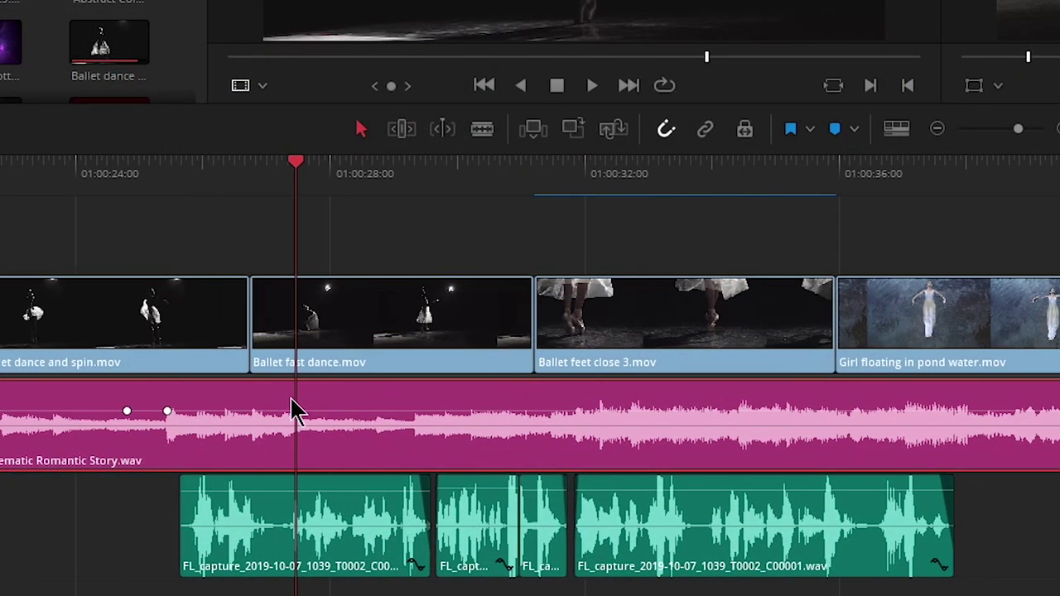
{"action": "left_click", "coordinate": [928, 178]}
{"action": "left_click_drag", "start_coordinate": [928, 176], "coordinate": [953, 174]}
{"action": "left_click", "coordinate": [927, 389]}
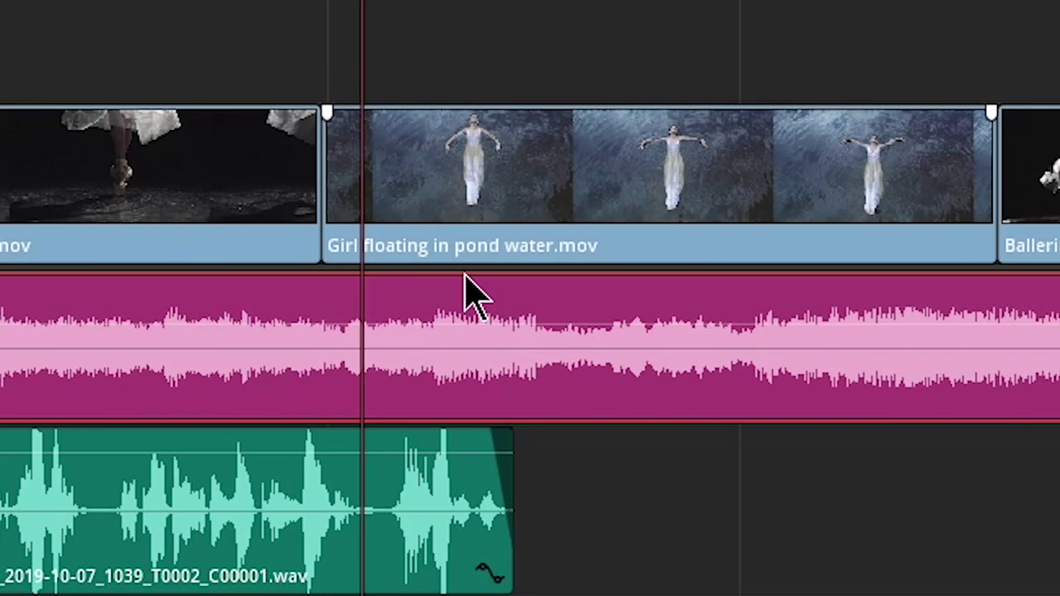
Add two volume keyframes and pull the music down to about -15 dB
{"action": "left_click", "coordinate": [497, 324], "text": "alt"}
{"action": "left_click", "coordinate": [617, 322], "text": "alt"}
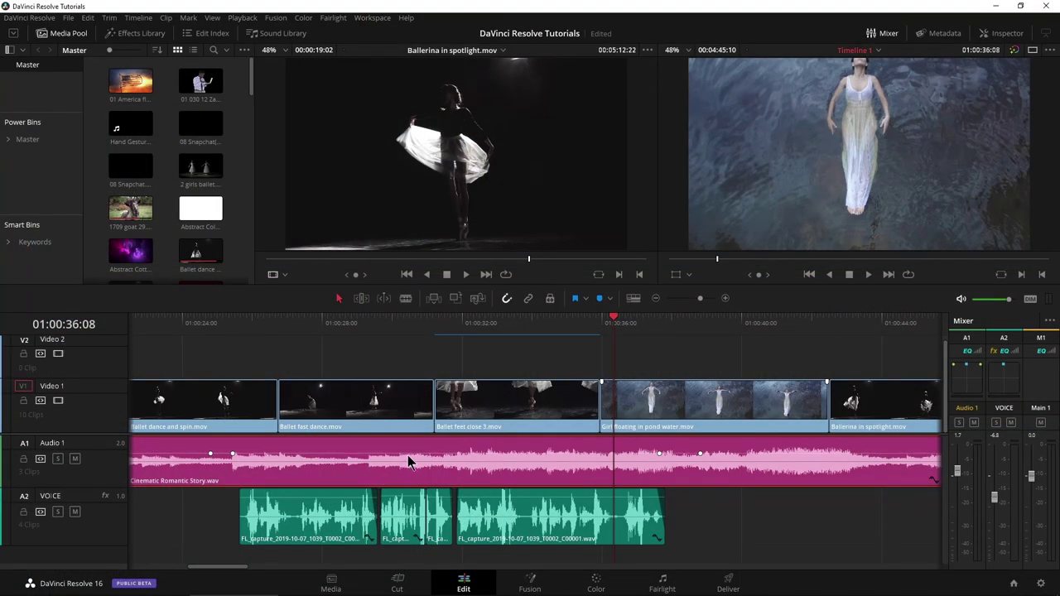
{"action": "left_click_drag", "start_coordinate": [407, 455], "coordinate": [406, 452]}
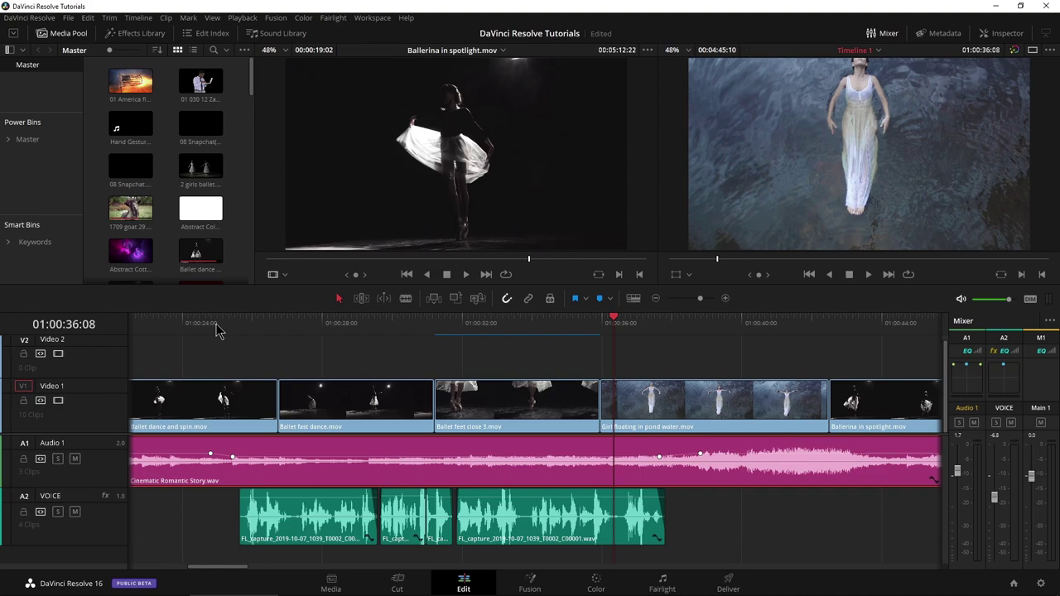
Play back from 01:00:24:14 and from the floating clip to hear the ducked music
{"action": "left_click_drag", "start_coordinate": [215, 326], "coordinate": [206, 325]}
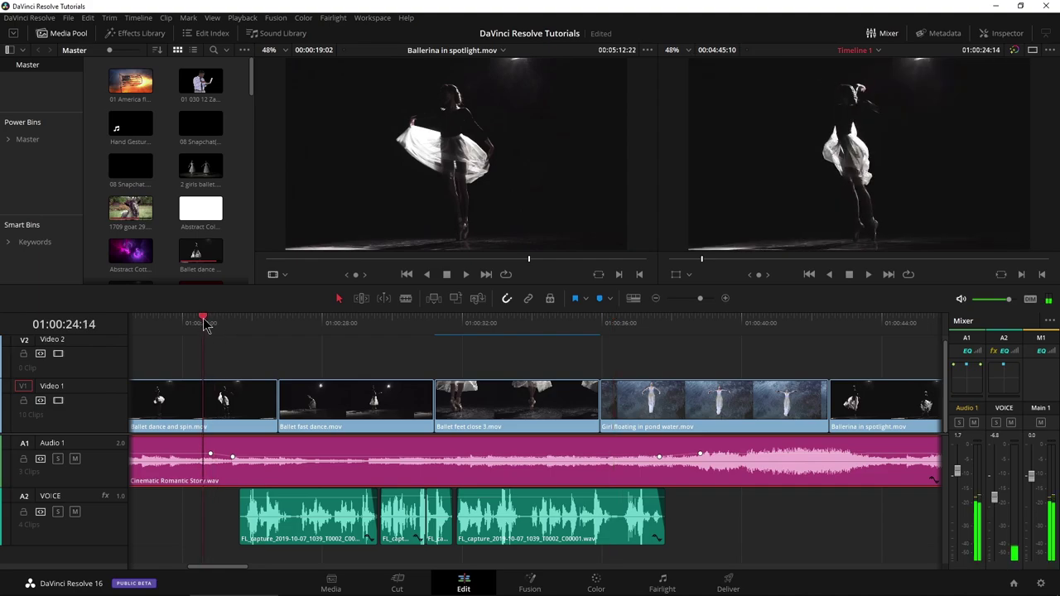
{"action": "key", "text": "space"}
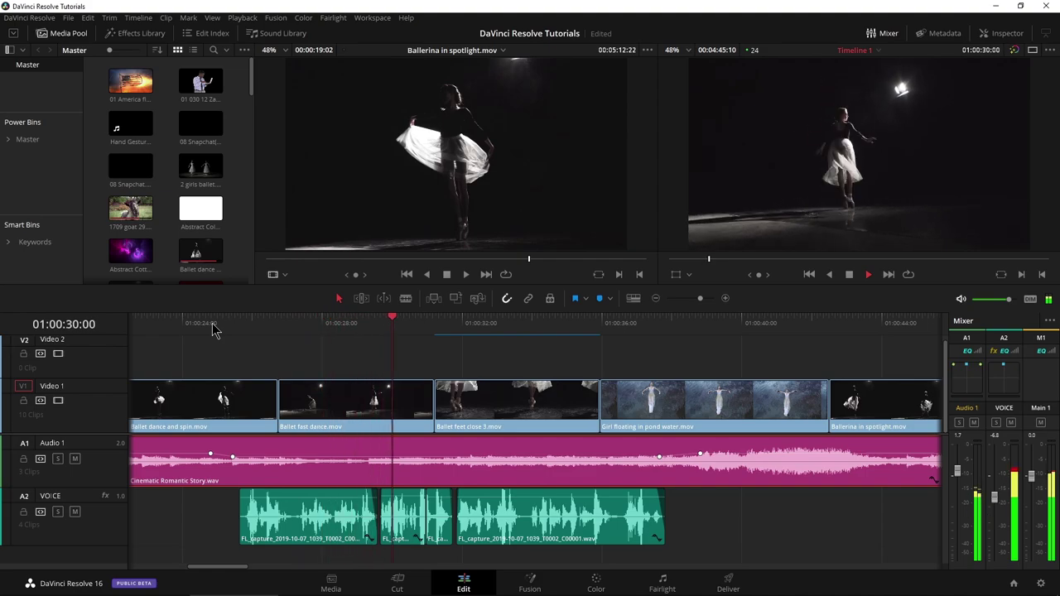
{"action": "key", "text": "space"}
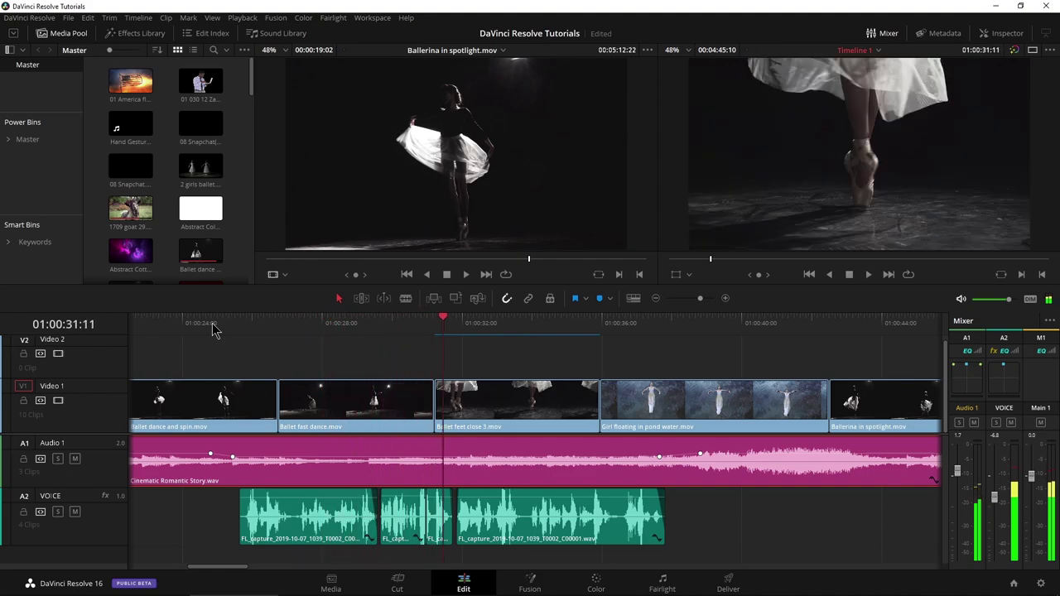
{"action": "left_click", "coordinate": [621, 326]}
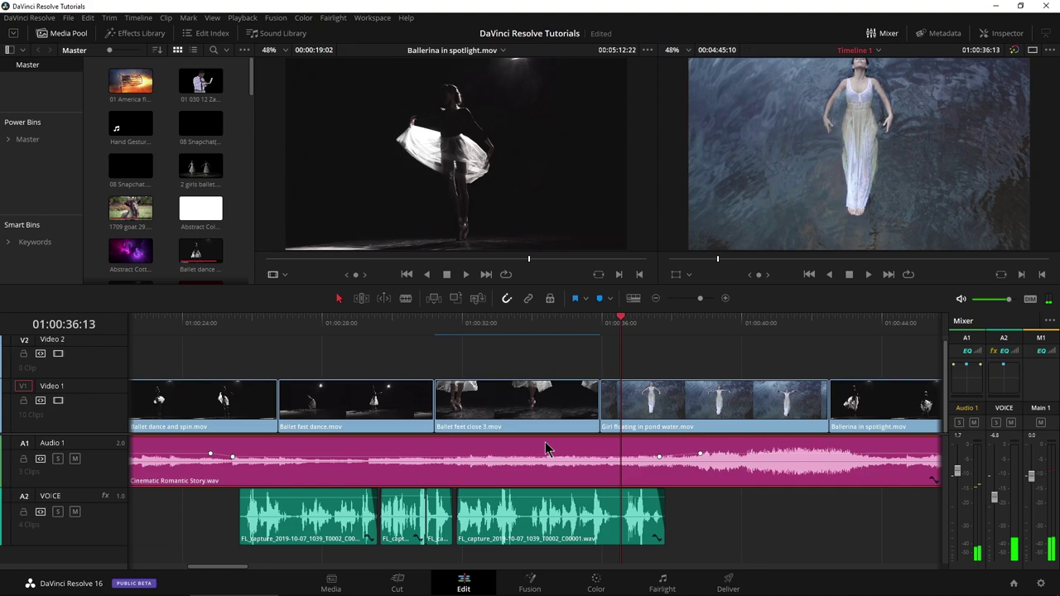
{"action": "key", "text": "space"}
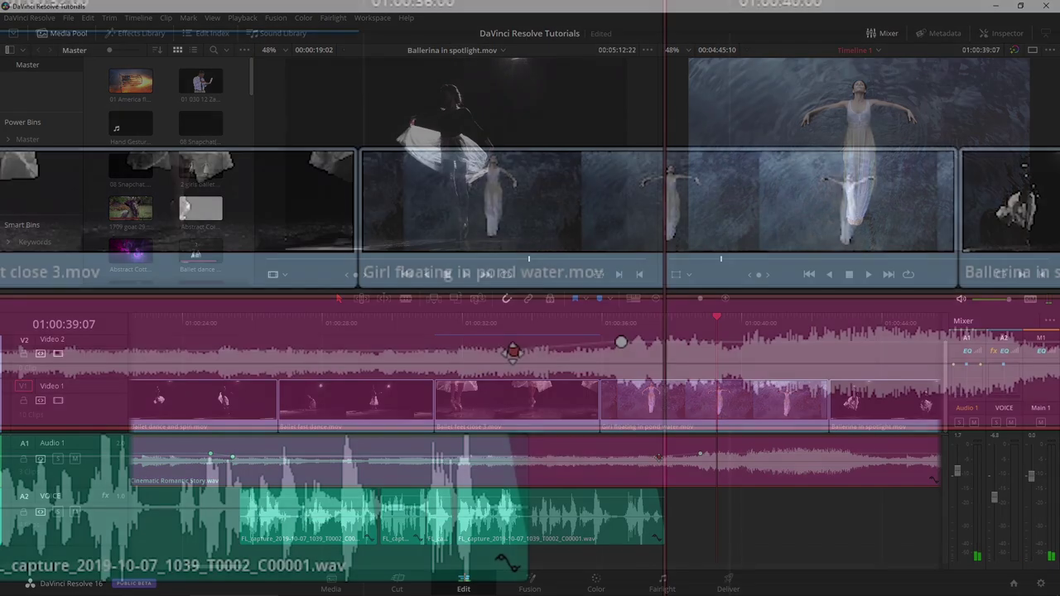
Move the volume-rise keyframe earlier to about -10.91 dB and replay to check
{"action": "left_click_drag", "start_coordinate": [659, 456], "coordinate": [627, 455]}
{"action": "left_click_drag", "start_coordinate": [426, 349], "coordinate": [401, 348]}
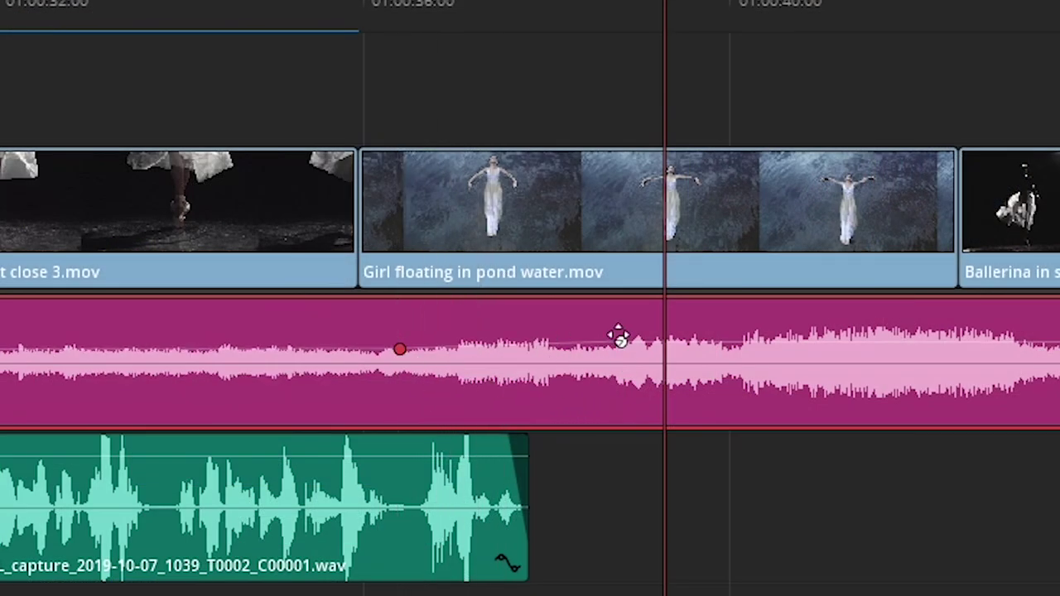
{"action": "left_click", "coordinate": [281, 33]}
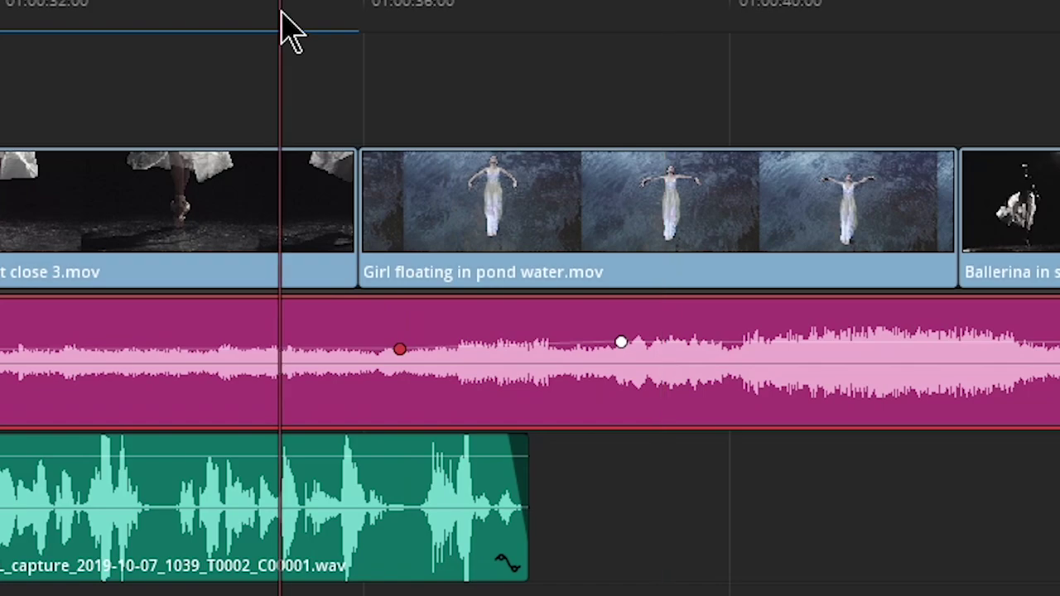
{"action": "key", "text": "space"}
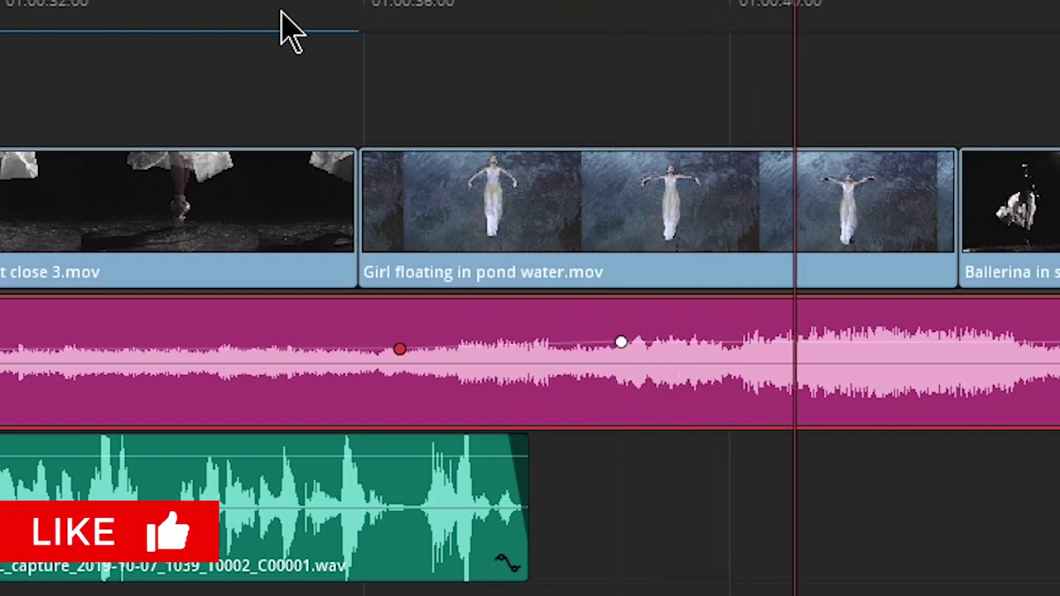
{"action": "key", "text": "space"}
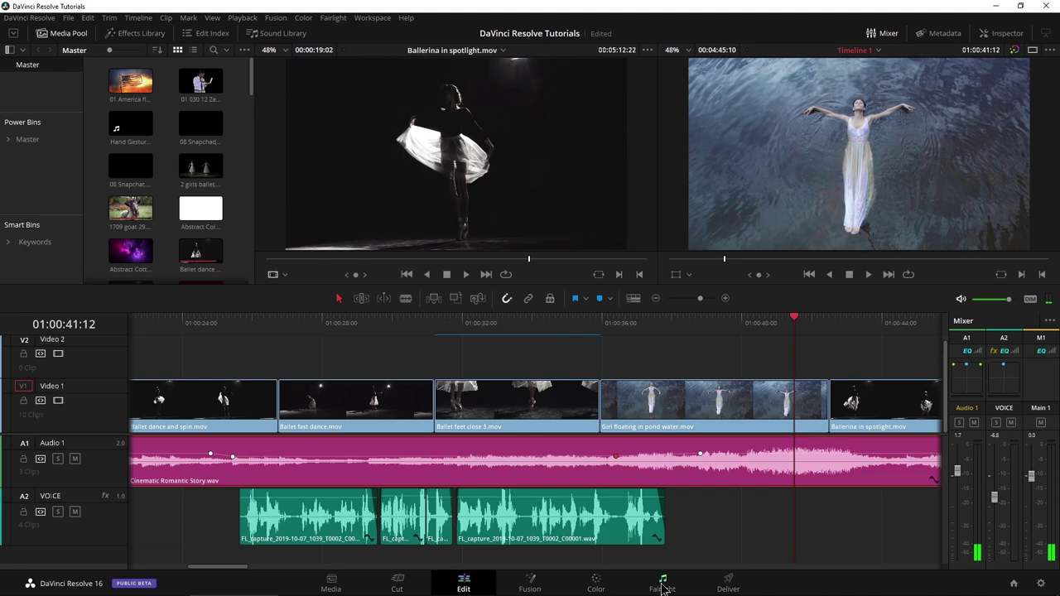
On the Fairlight page, add a music volume keyframe at 01:00:43:16
{"action": "left_click", "coordinate": [662, 584]}
{"action": "scroll", "coordinate": [530, 355], "scroll_direction": "right", "scroll_amount": 3}
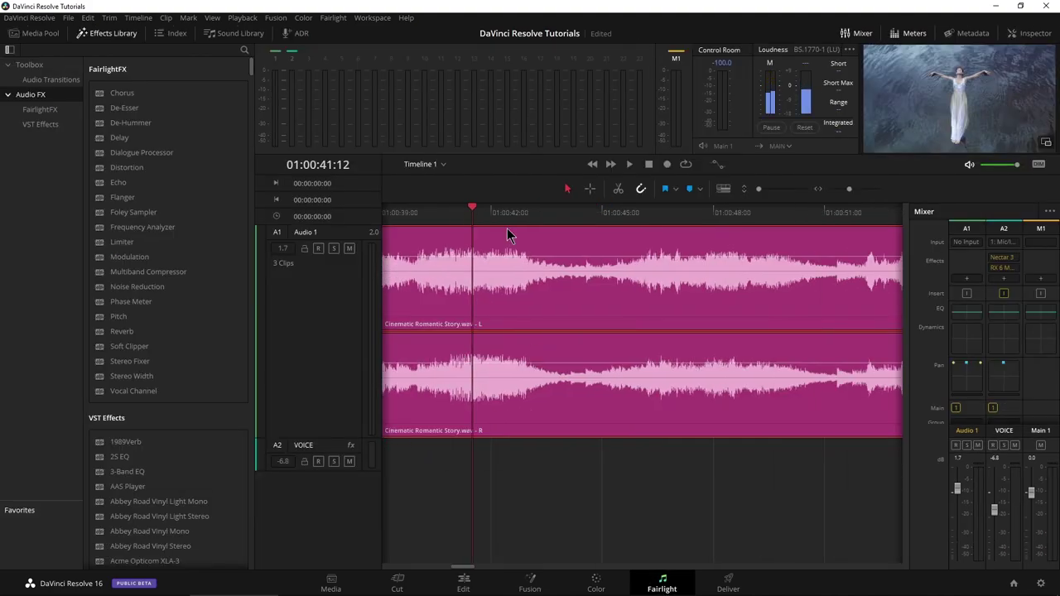
{"action": "key", "text": "space"}
{"action": "left_click", "coordinate": [551, 213]}
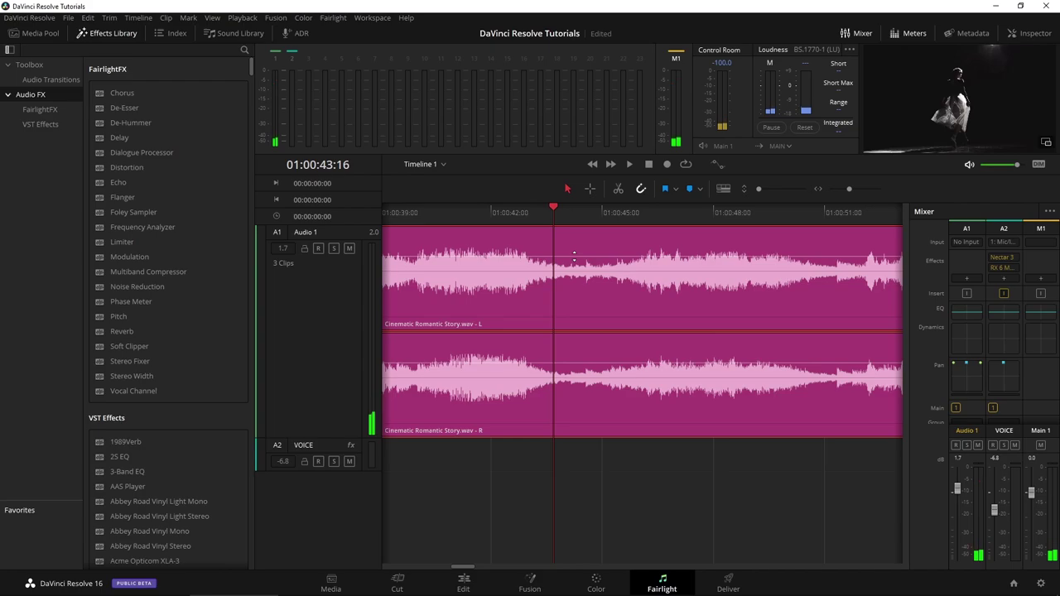
{"action": "left_click", "coordinate": [573, 256], "text": "alt"}
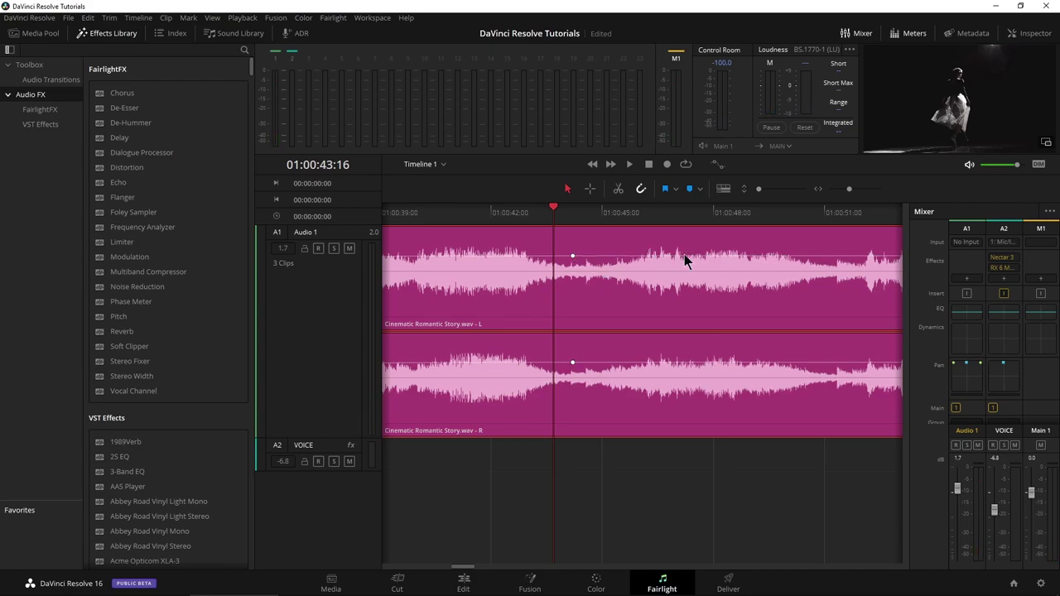
{"action": "scroll", "coordinate": [613, 290], "scroll_direction": "right", "scroll_amount": 3}
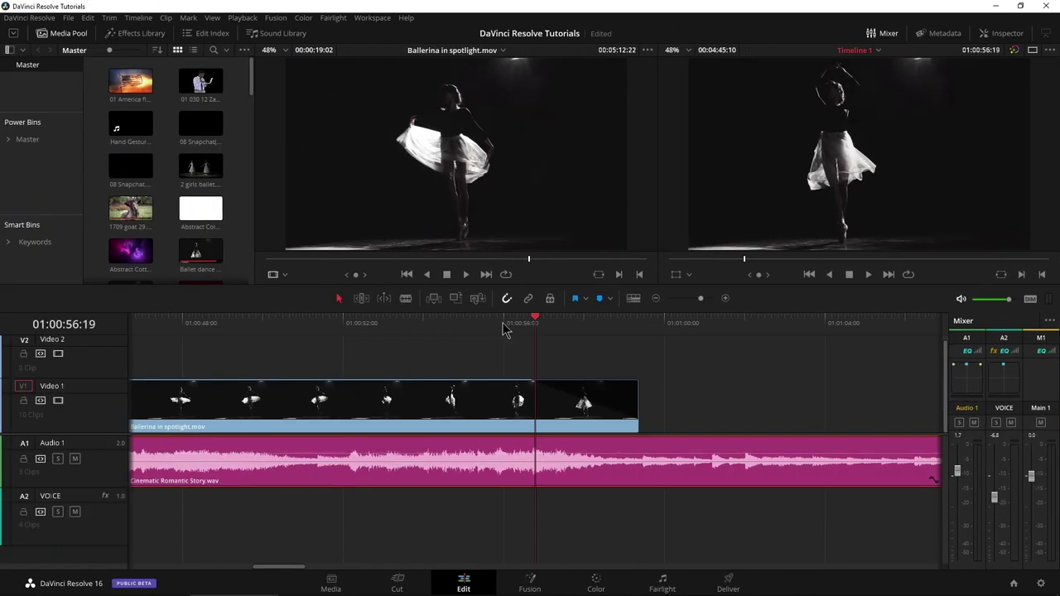
Blade the music where the ballerina clip ends and trim the piece after the cut
{"action": "key", "text": "space"}
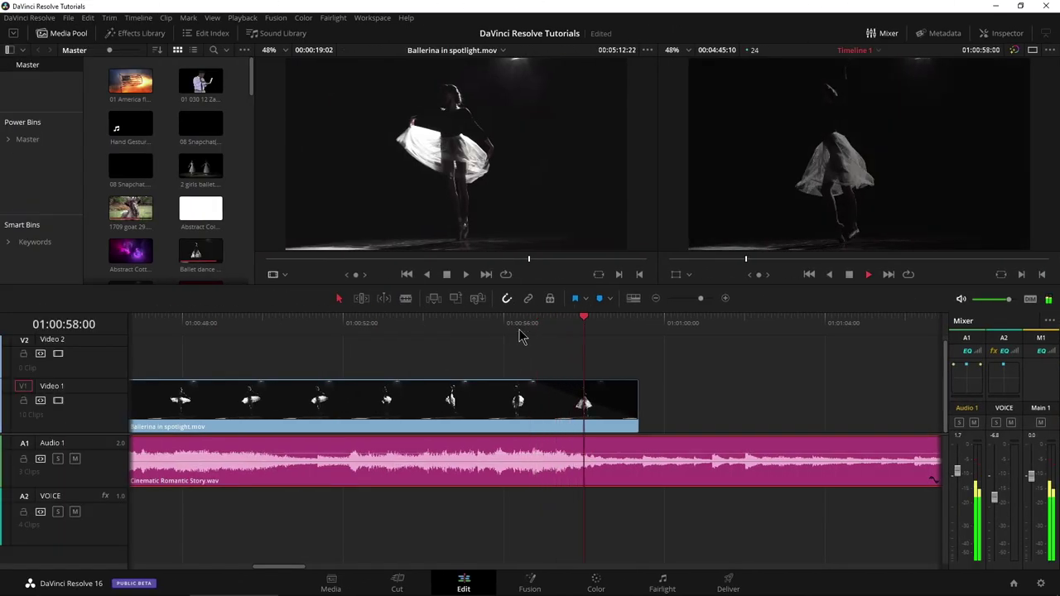
{"action": "key", "text": "space"}
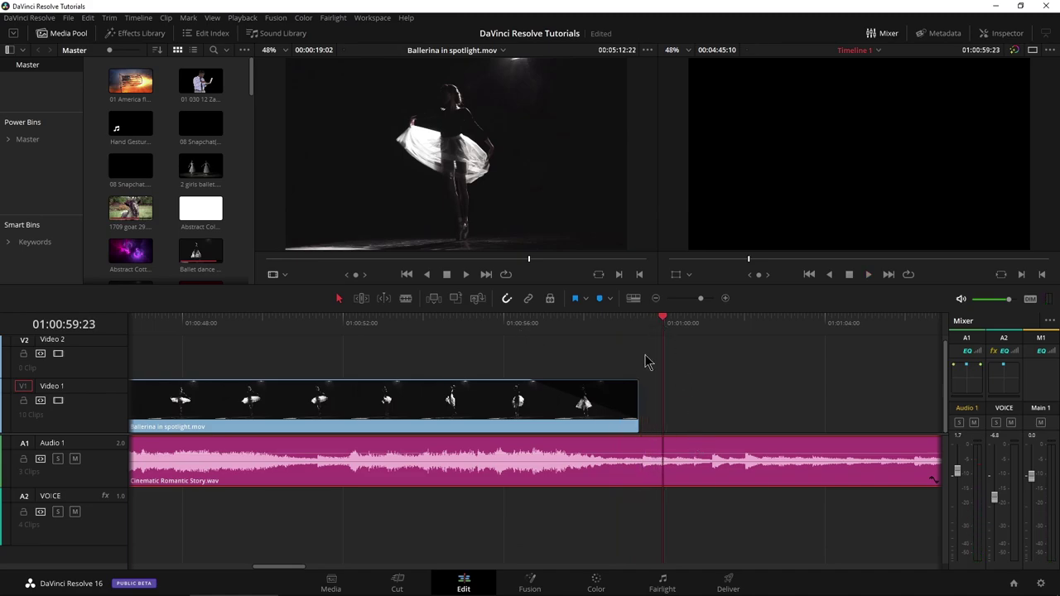
{"action": "key", "text": "b"}
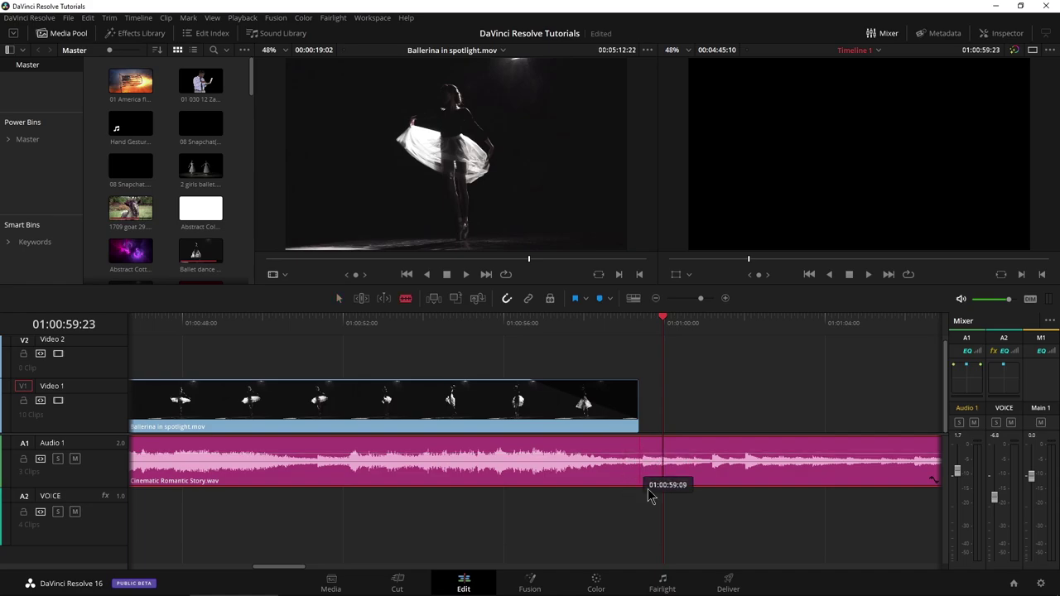
{"action": "left_click", "coordinate": [640, 447]}
{"action": "key", "text": "a"}
{"action": "left_click_drag", "start_coordinate": [644, 446], "coordinate": [855, 456]}
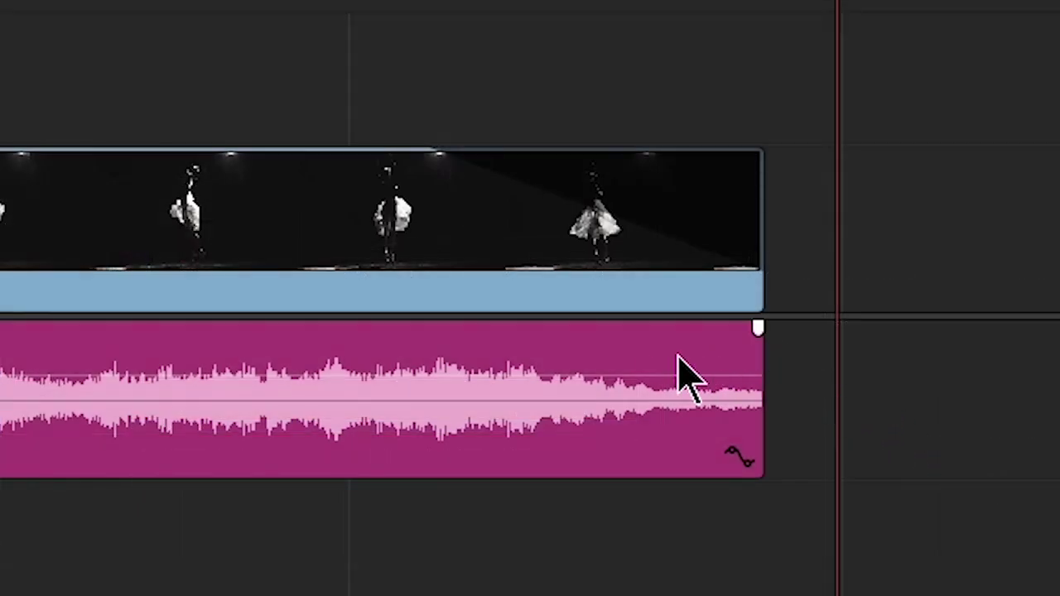
Try a long curved fade-out on the music, review it, then undo the fade
{"action": "left_click_drag", "start_coordinate": [757, 329], "coordinate": [442, 329]}
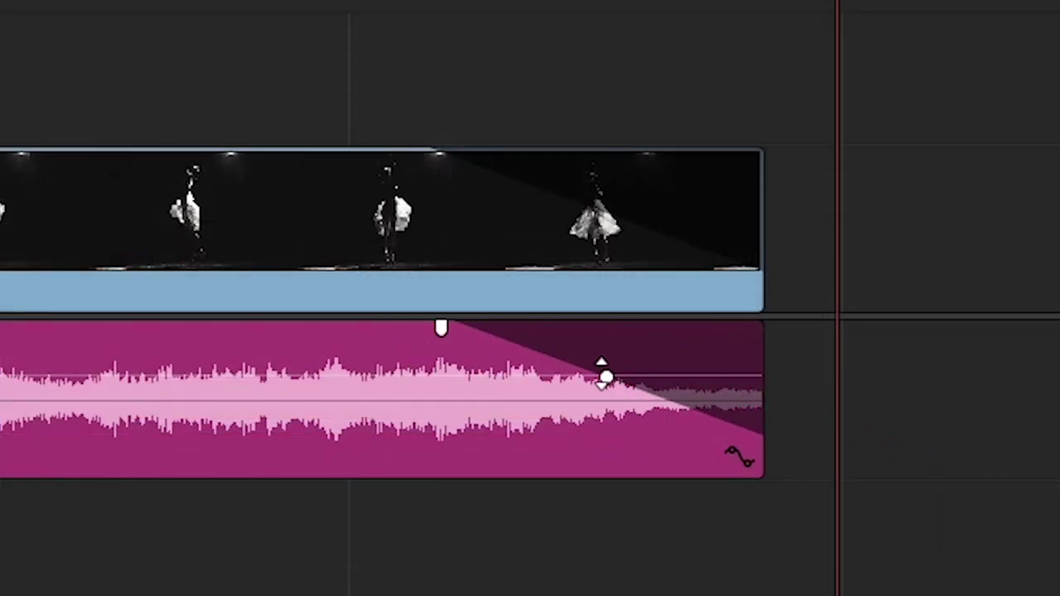
{"action": "left_click_drag", "start_coordinate": [607, 383], "coordinate": [600, 399]}
{"action": "left_click", "coordinate": [356, 2]}
{"action": "key", "text": "space"}
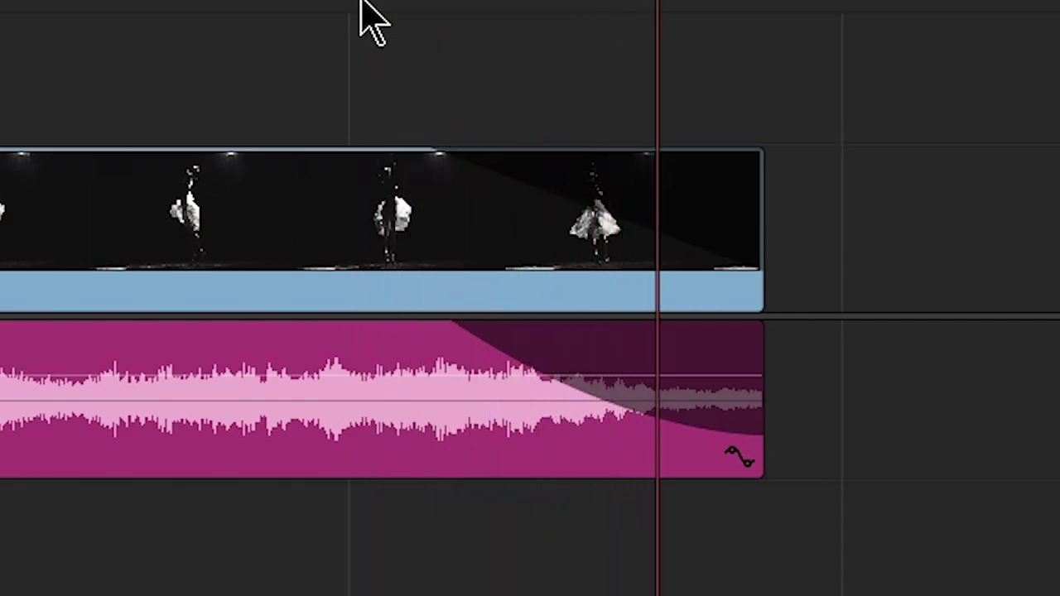
{"action": "key", "text": "space"}
{"action": "key", "text": "ctrl+z"}
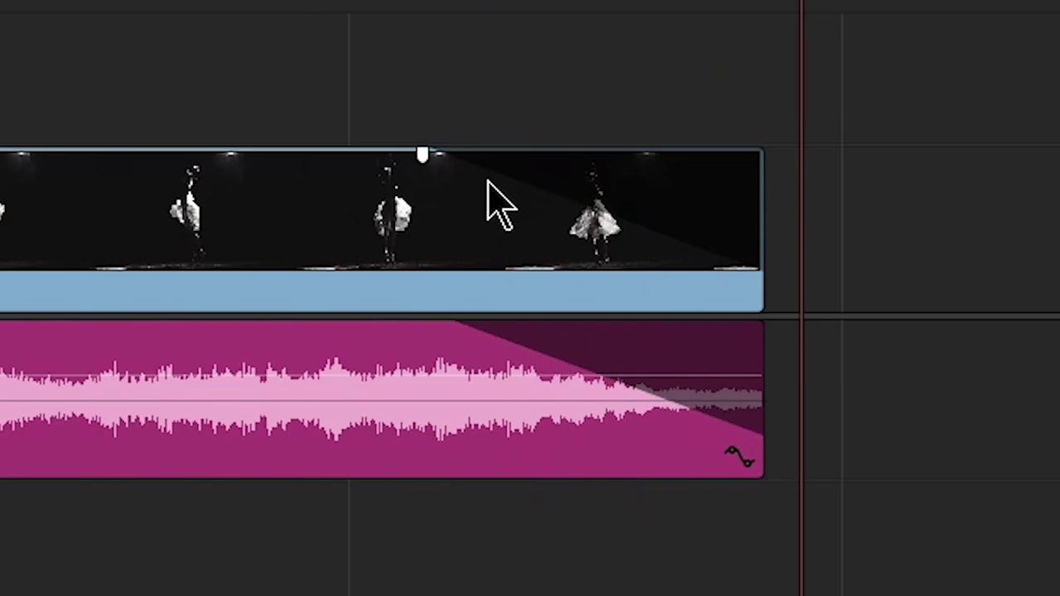
{"action": "key", "text": "ctrl+z"}
Undo back to the uncut music clip and play the ballerina-to-field transition
{"action": "key", "text": "ctrl+z"}
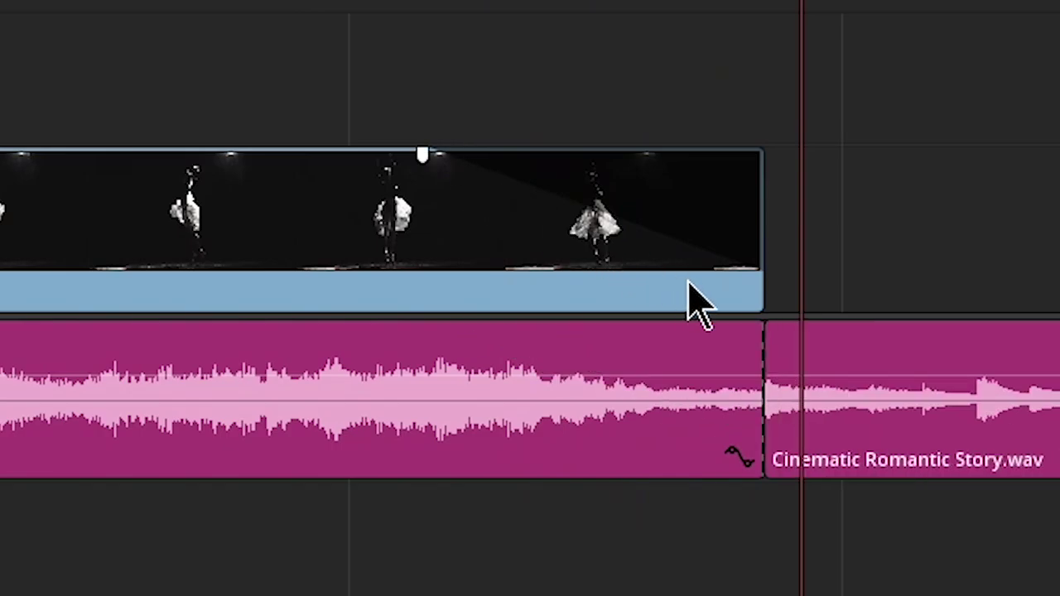
{"action": "key", "text": "ctrl+z"}
{"action": "scroll", "coordinate": [870, 427], "scroll_direction": "right", "scroll_amount": 5}
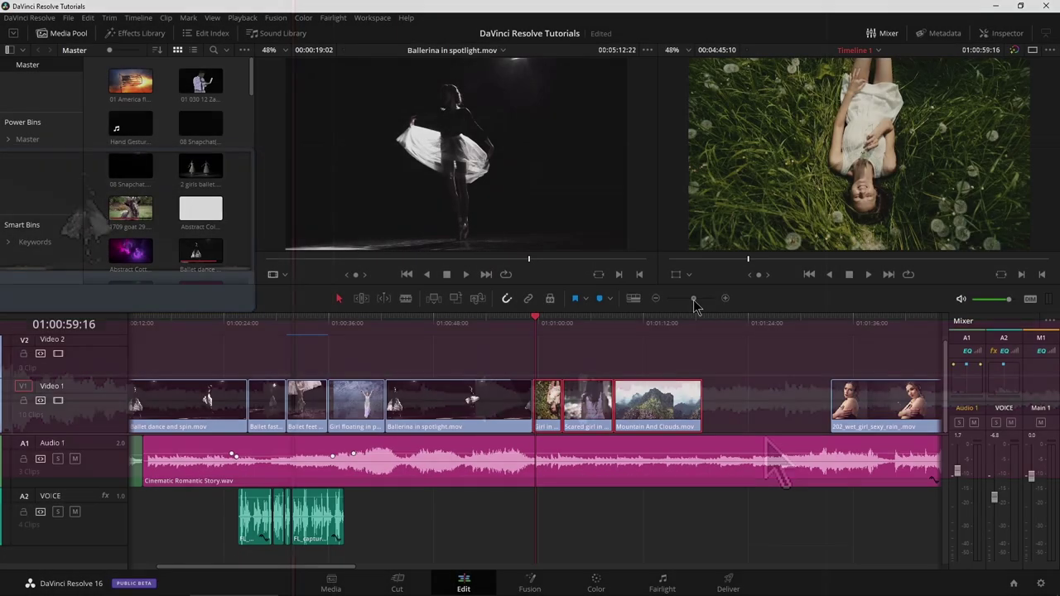
{"action": "key", "text": "ctrl+z"}
{"action": "key", "text": "ctrl+z"}
{"action": "key", "text": "ctrl+z"}
{"action": "key", "text": "ctrl+z"}
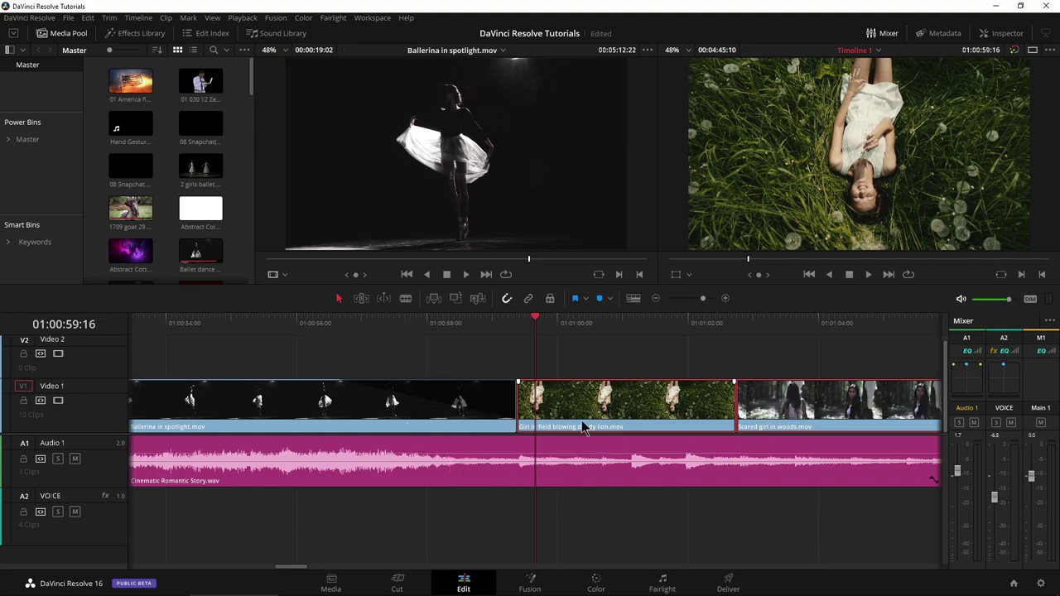
{"action": "left_click", "coordinate": [351, 354]}
{"action": "key", "text": "space"}
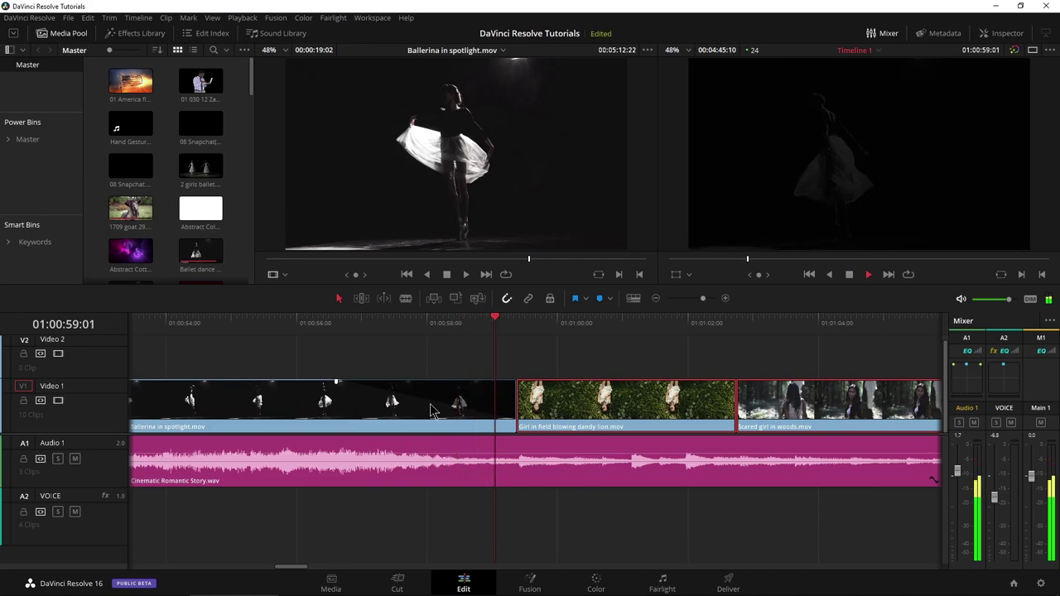
{"action": "left_click", "coordinate": [525, 326]}
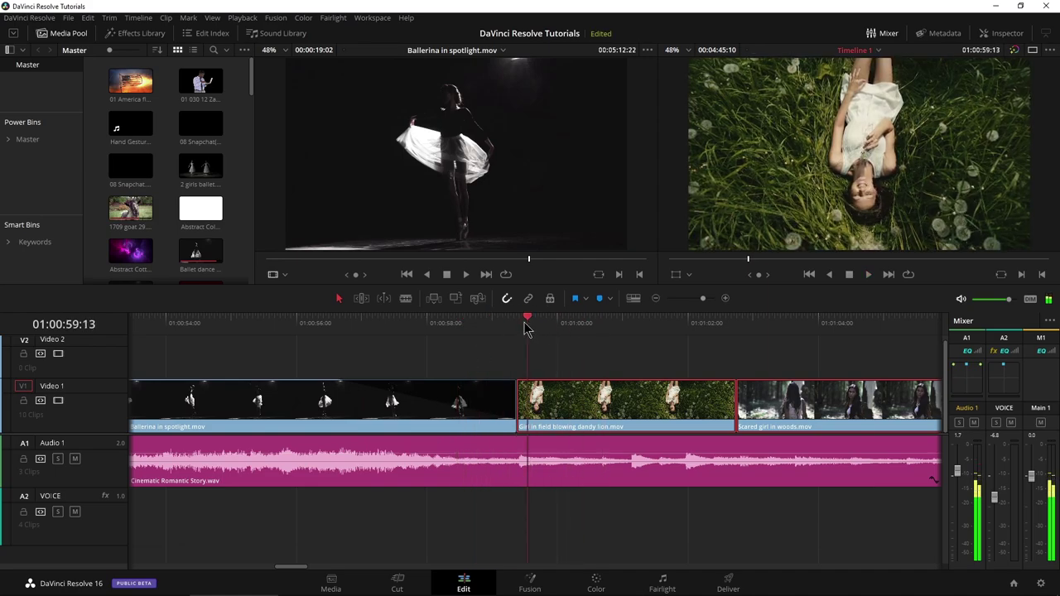
Add a volume keyframe at 01:00:57:11, pull the music to -18.64 dB, and play it back
{"action": "left_click", "coordinate": [406, 342]}
{"action": "left_click_drag", "start_coordinate": [404, 342], "coordinate": [394, 345]}
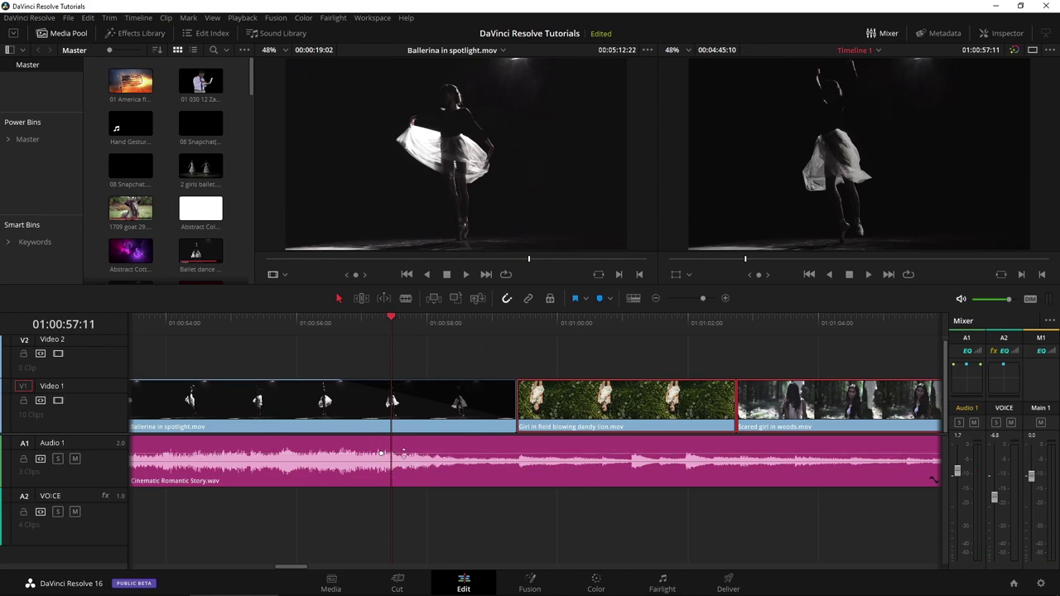
{"action": "left_click", "coordinate": [536, 454], "text": "alt"}
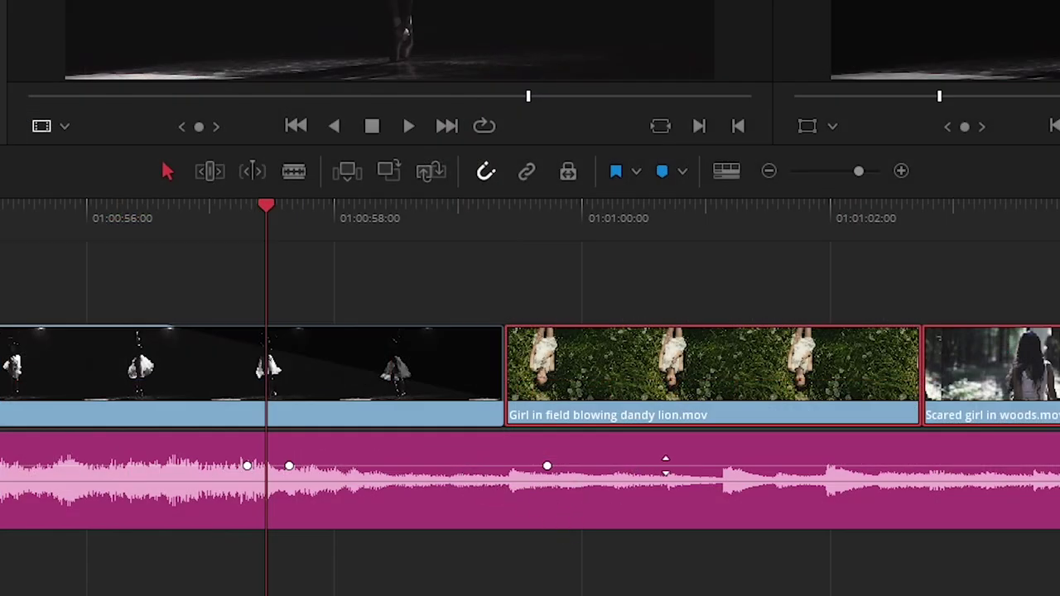
{"action": "left_click_drag", "start_coordinate": [358, 468], "coordinate": [360, 481]}
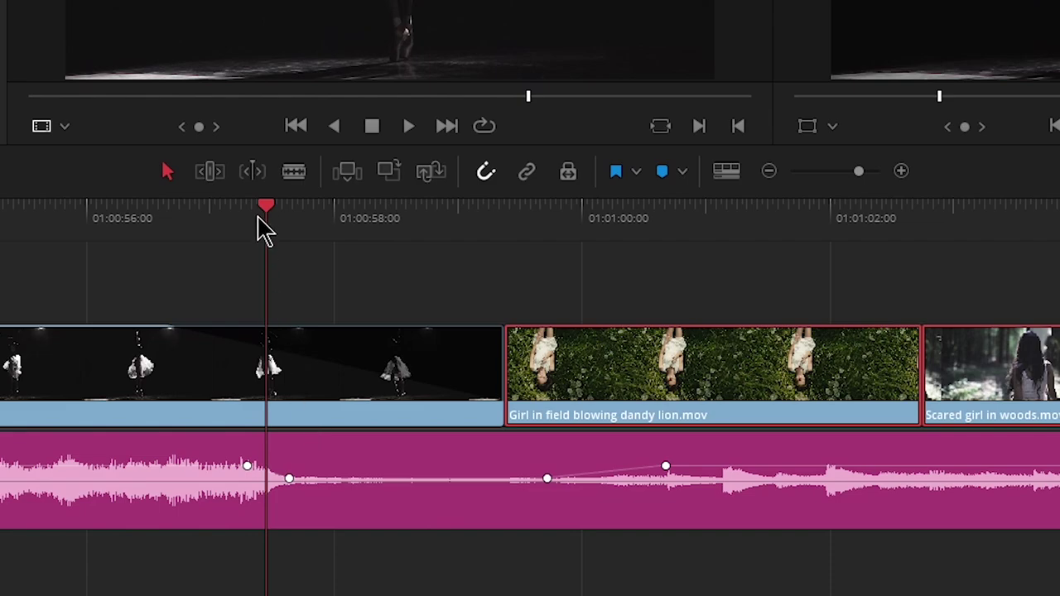
{"action": "left_click_drag", "start_coordinate": [258, 216], "coordinate": [219, 216]}
{"action": "key", "text": "space"}
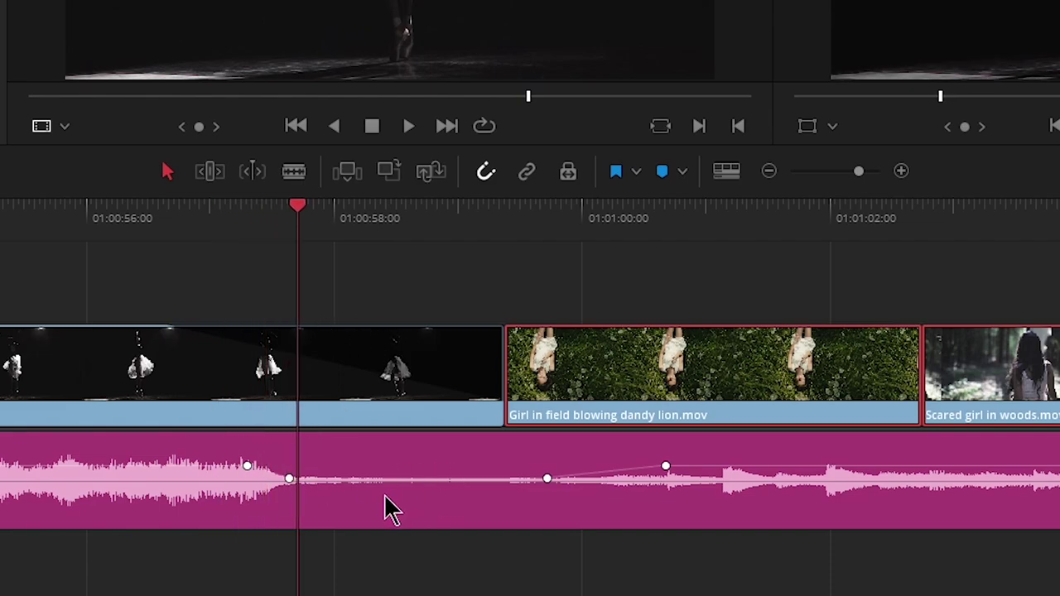
{"action": "key", "text": "space"}
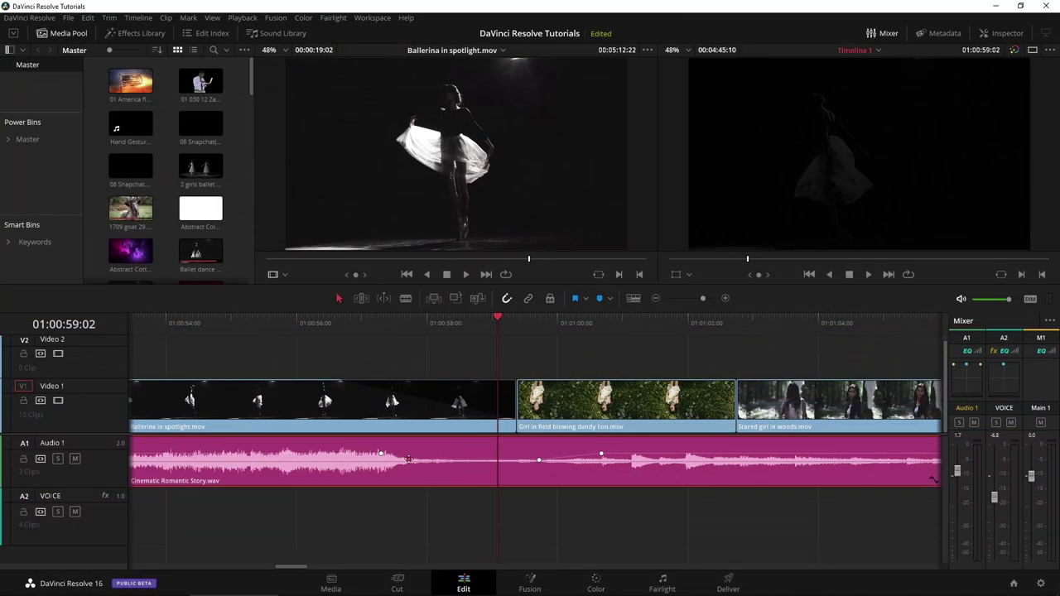
Reposition the dip's volume keyframes and replay the adjusted ramp
{"action": "left_click_drag", "start_coordinate": [289, 479], "coordinate": [399, 480]}
{"action": "left_click_drag", "start_coordinate": [462, 460], "coordinate": [471, 460]}
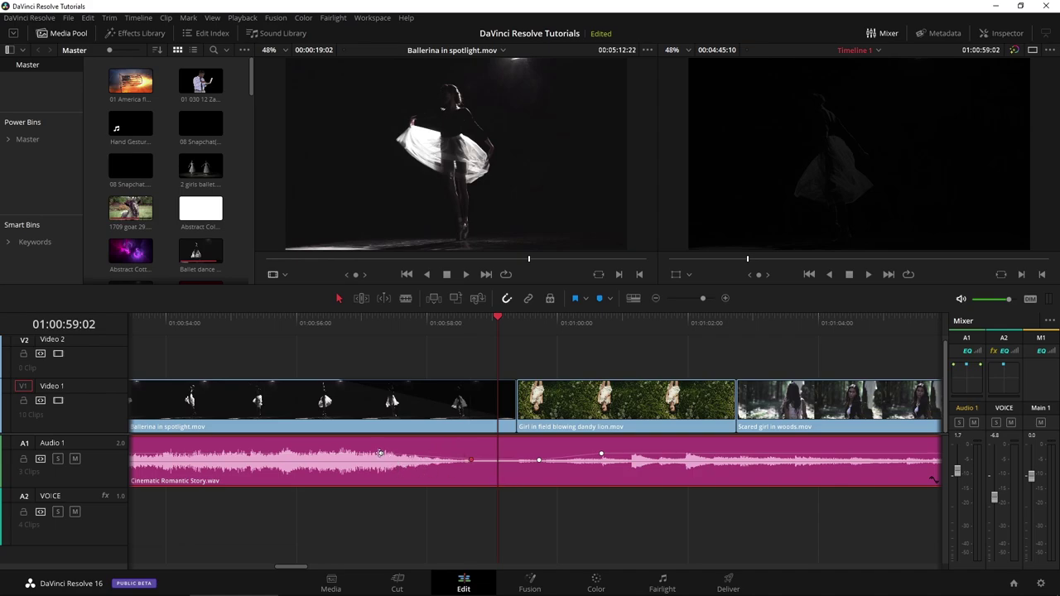
{"action": "left_click_drag", "start_coordinate": [381, 452], "coordinate": [331, 453]}
{"action": "left_click", "coordinate": [359, 332]}
{"action": "key", "text": "space"}
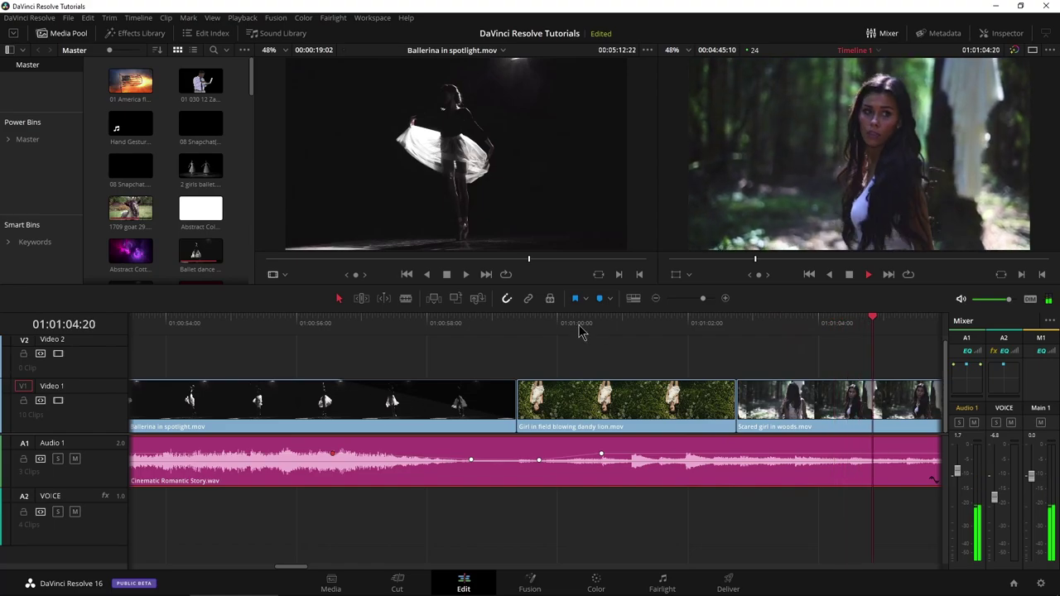
Zoom the timeline out to show the whole 'Cinematic Romantic Story.wav' music clip and its volume keyframes, checking Fairlight briefly
{"action": "left_click_drag", "start_coordinate": [703, 299], "coordinate": [691, 303]}
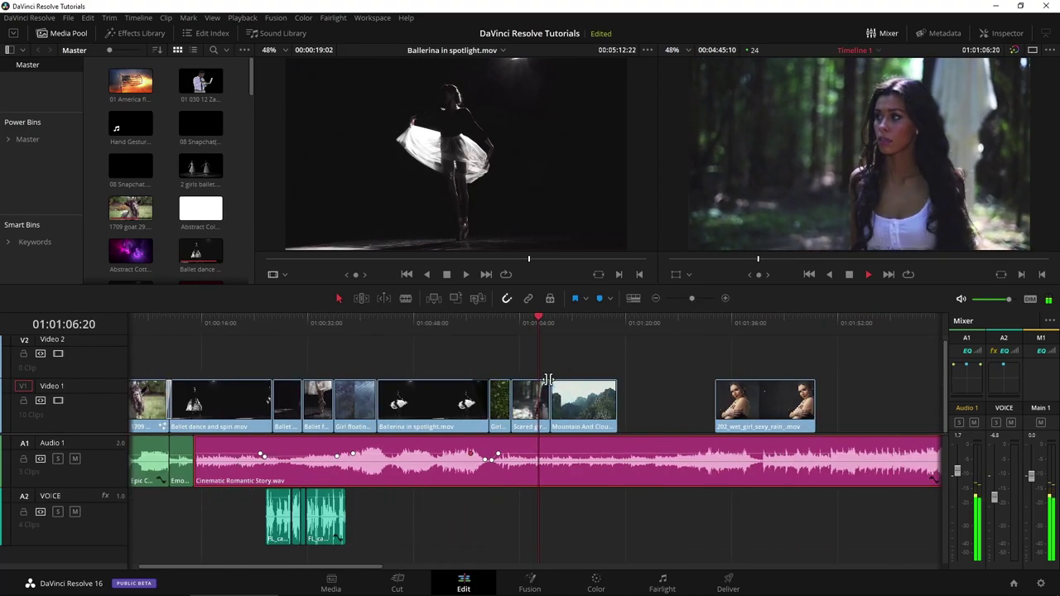
{"action": "key", "text": "space"}
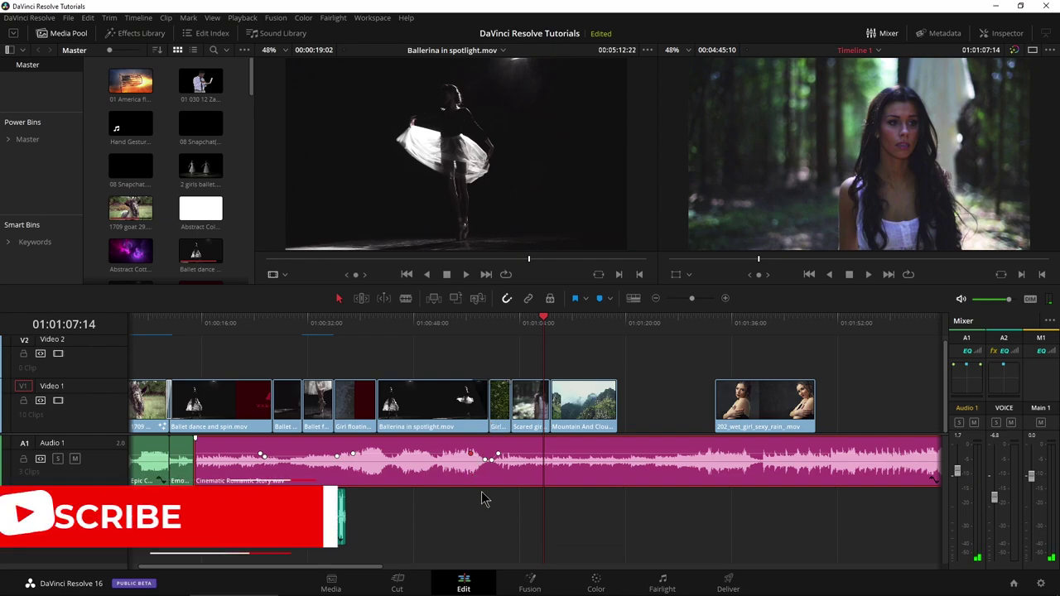
{"action": "left_click", "coordinate": [663, 582]}
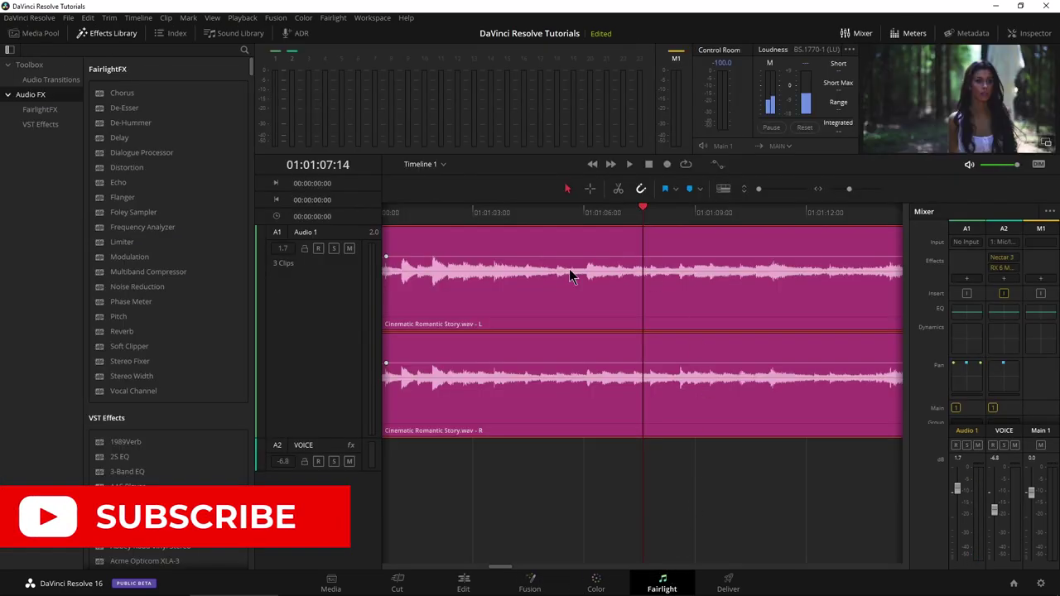
{"action": "left_click", "coordinate": [463, 580]}
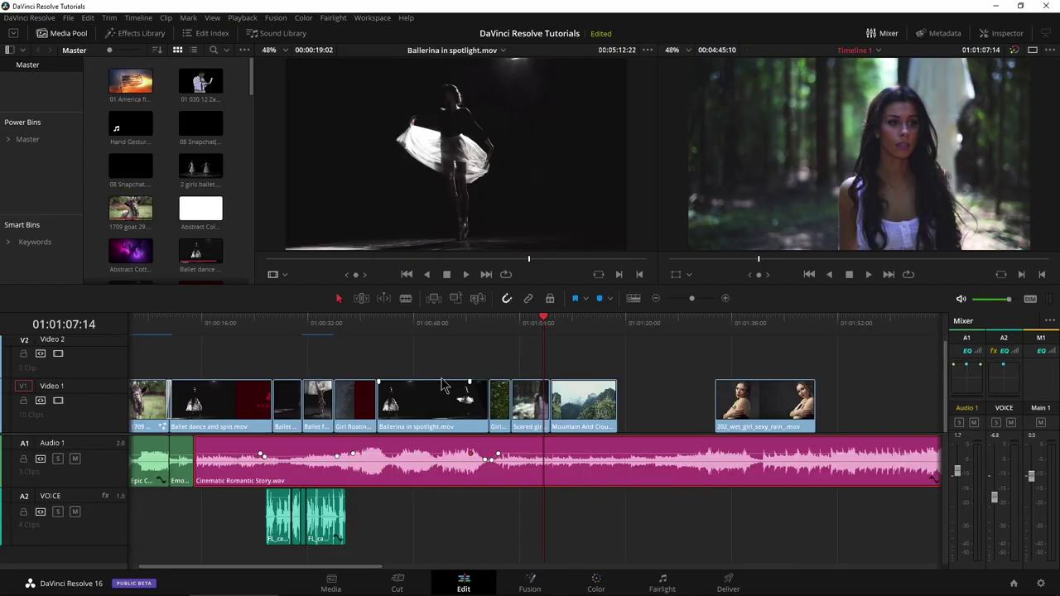